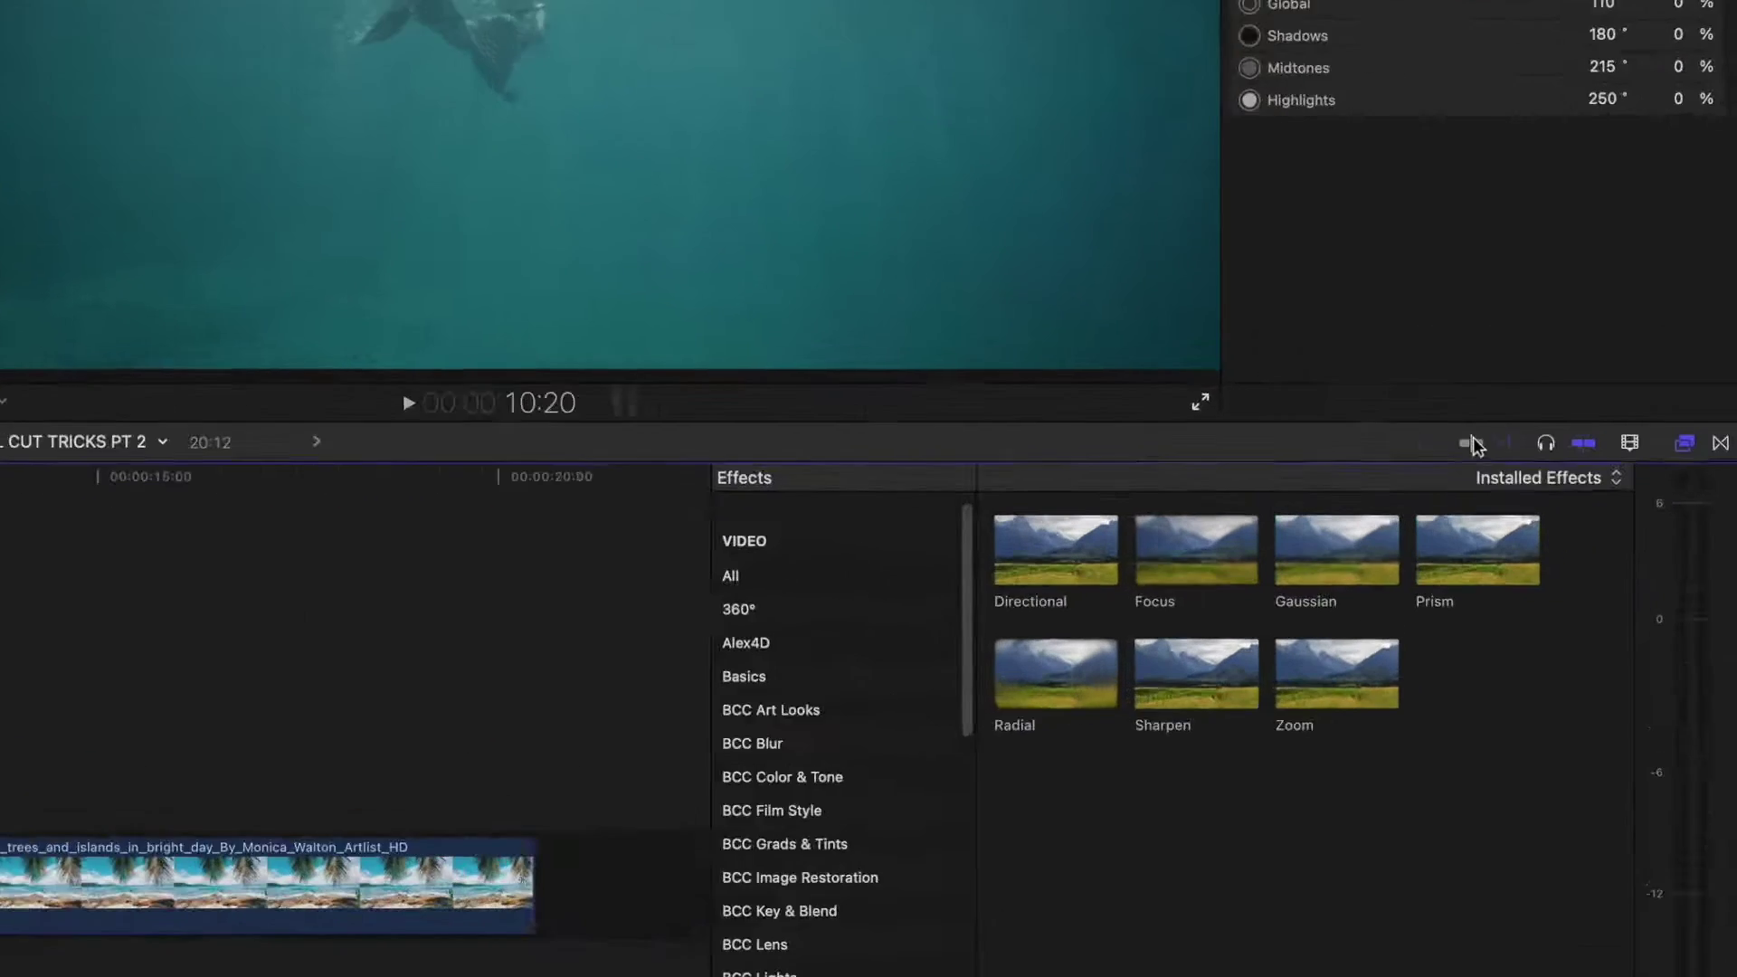
Toggle skimming for the timeline.
{"action": "left_click", "coordinate": [1596, 522]}
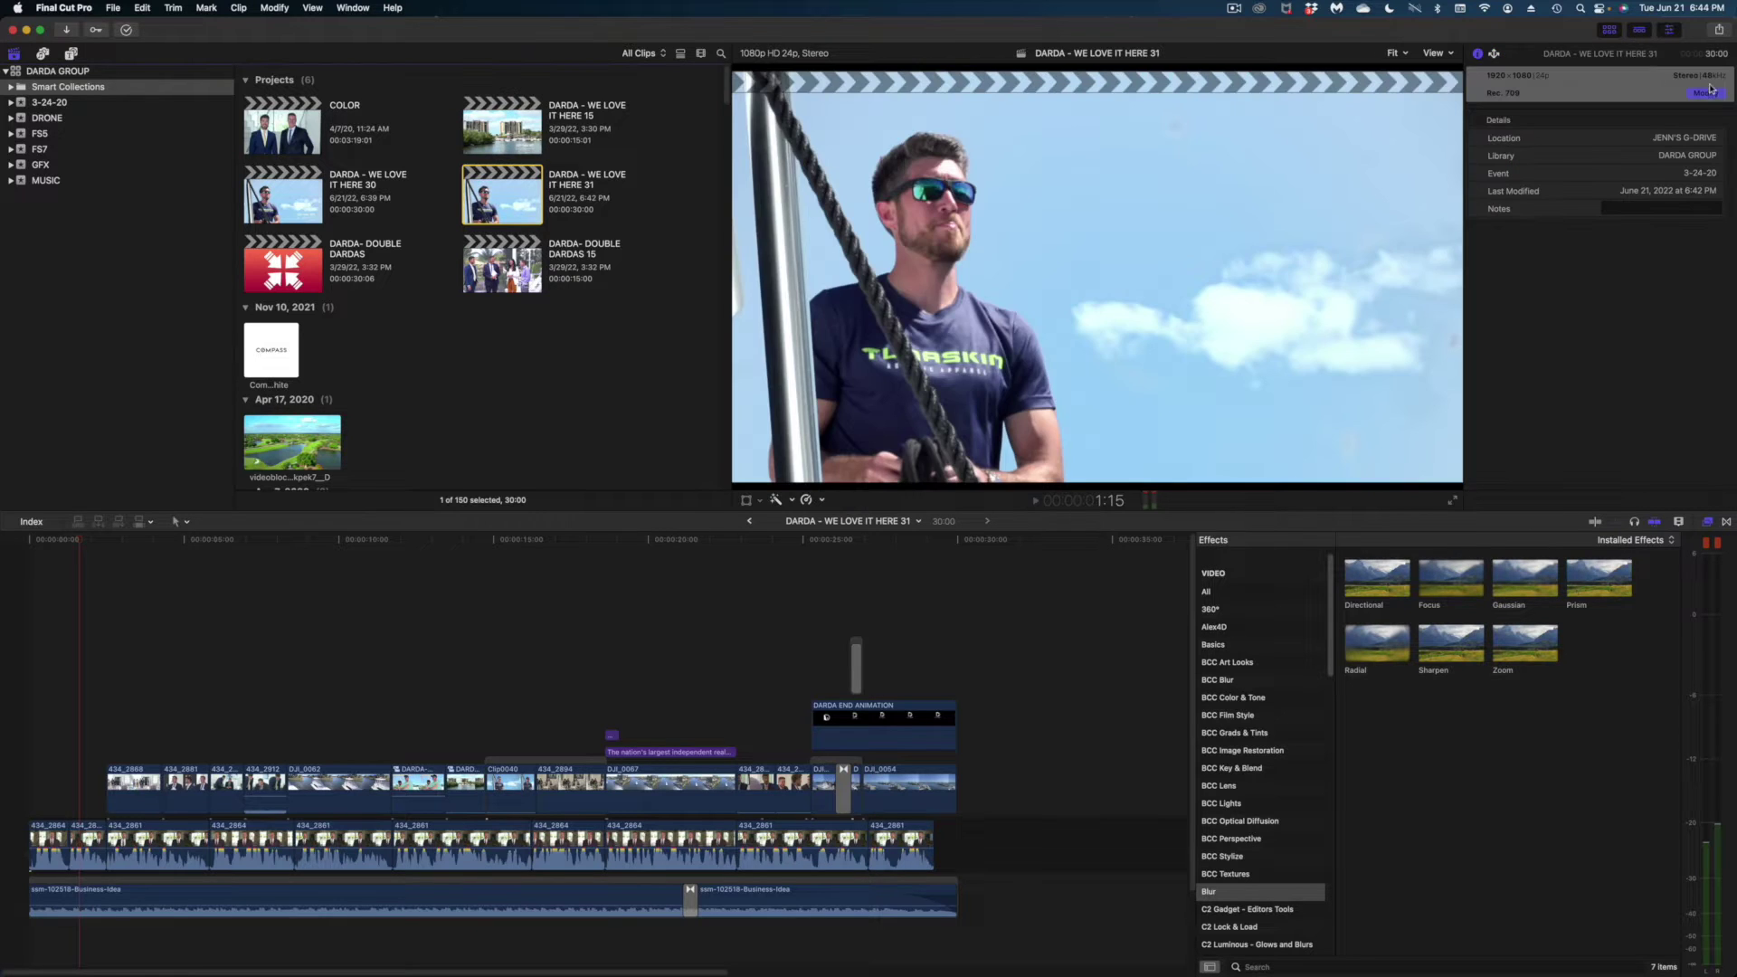
Change the video format of the DARDA - WE LOVE IT HERE 31 project to Vertical at 720x1280.
{"action": "left_click", "coordinate": [1705, 93]}
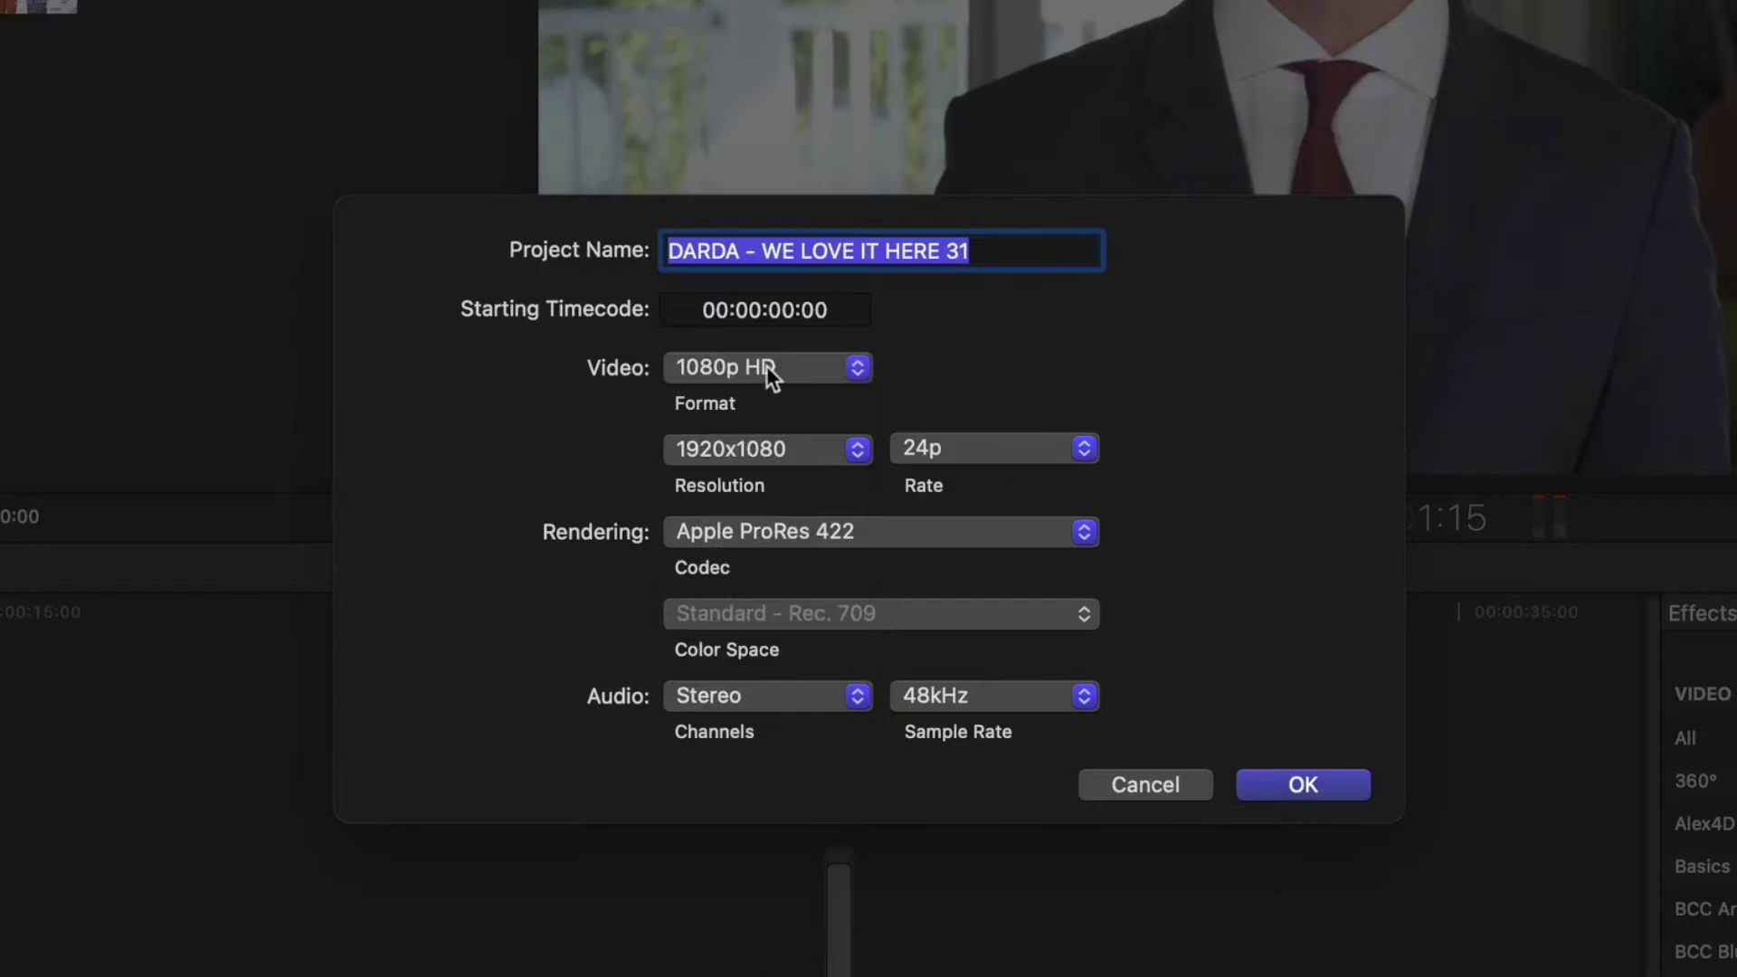
{"action": "left_click", "coordinate": [826, 438]}
{"action": "left_click", "coordinate": [817, 530]}
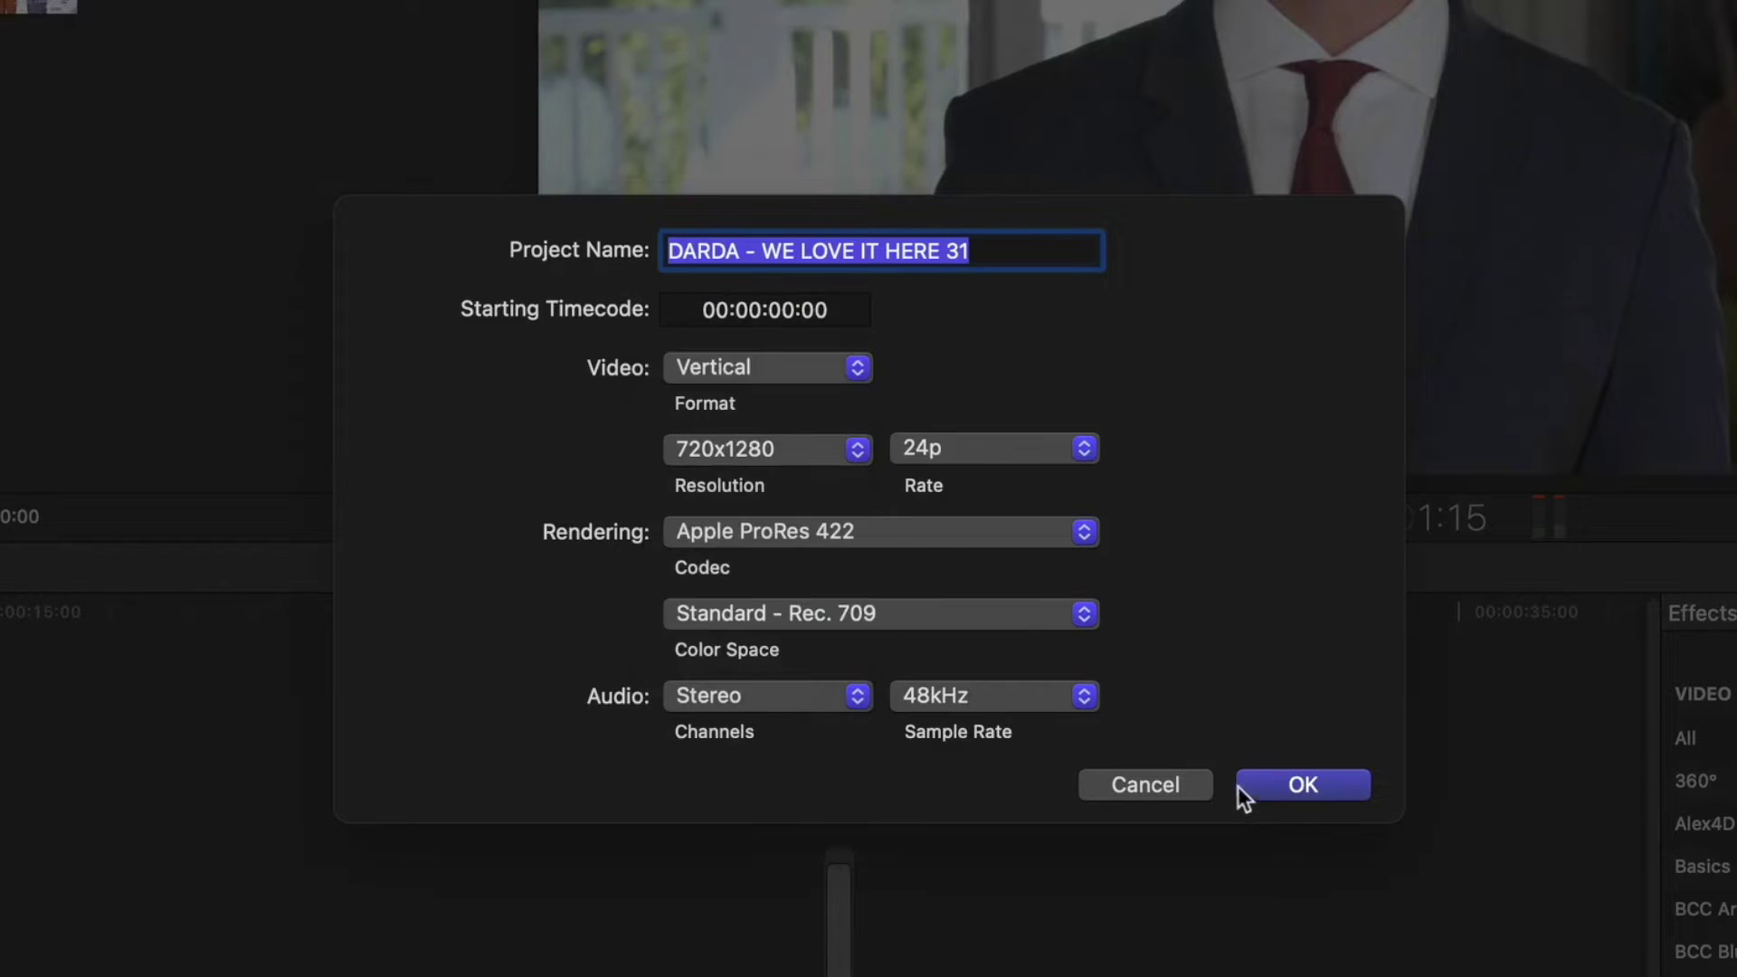
{"action": "left_click", "coordinate": [1266, 782]}
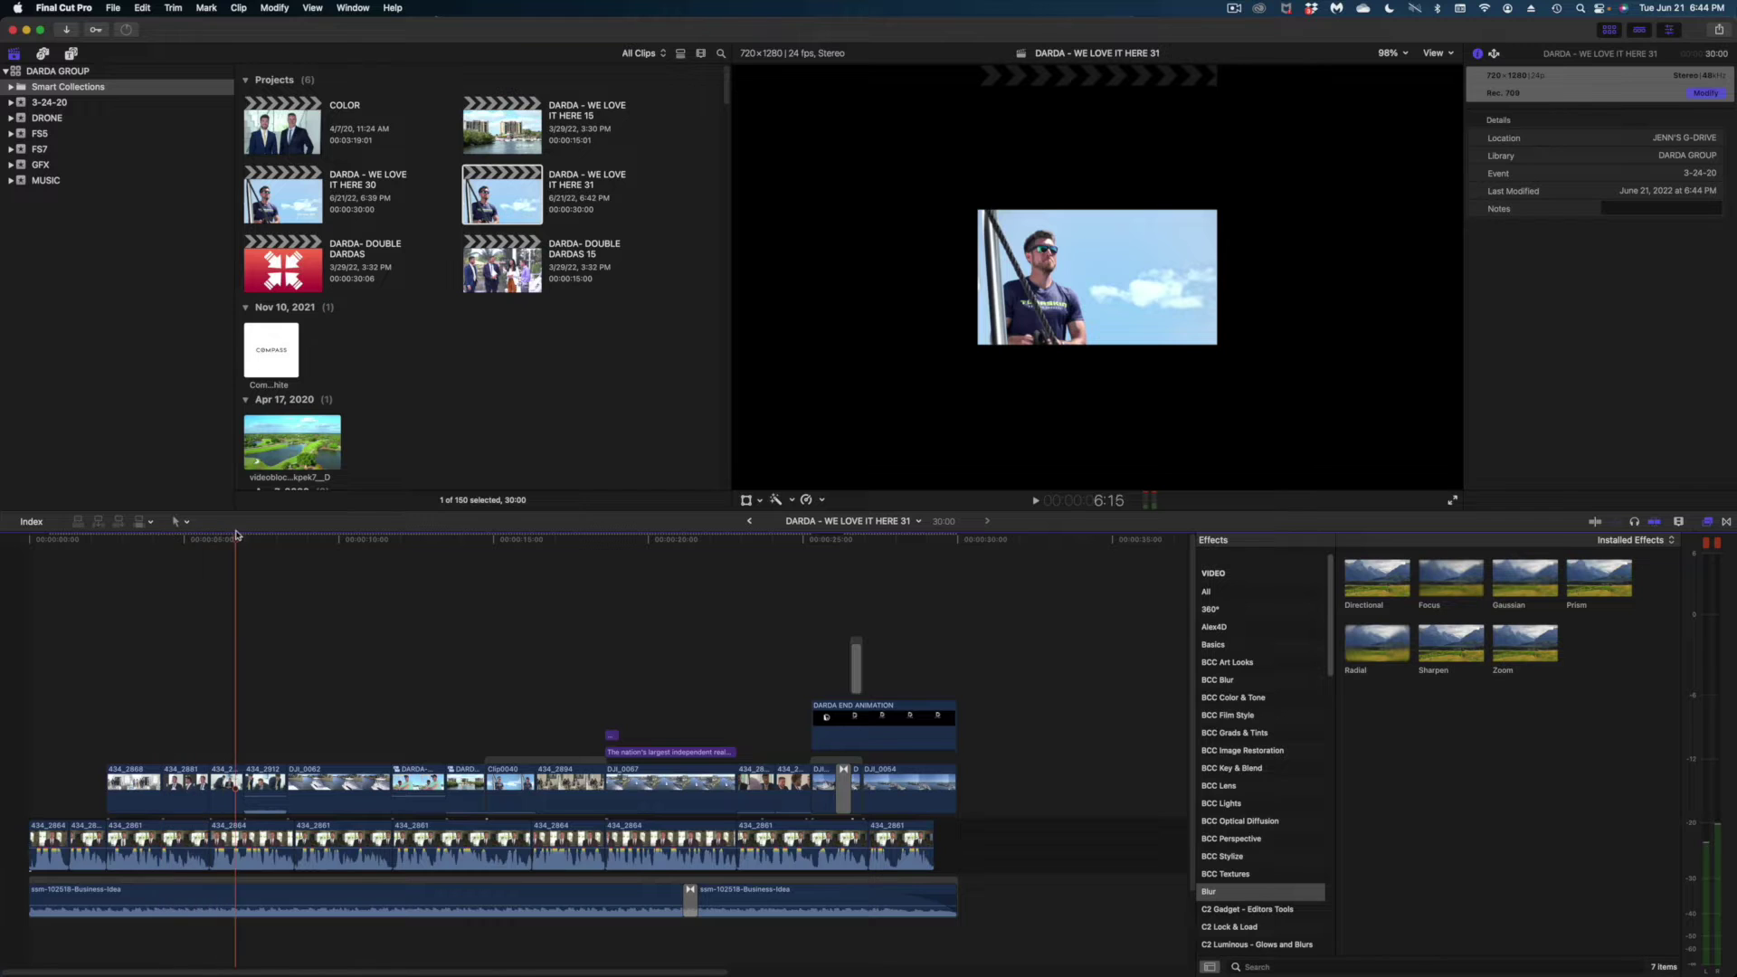
Select the video clips in the timeline, reframe them for the vertical format with Smart Conform, and play back the edit.
{"action": "left_click", "coordinate": [1089, 307]}
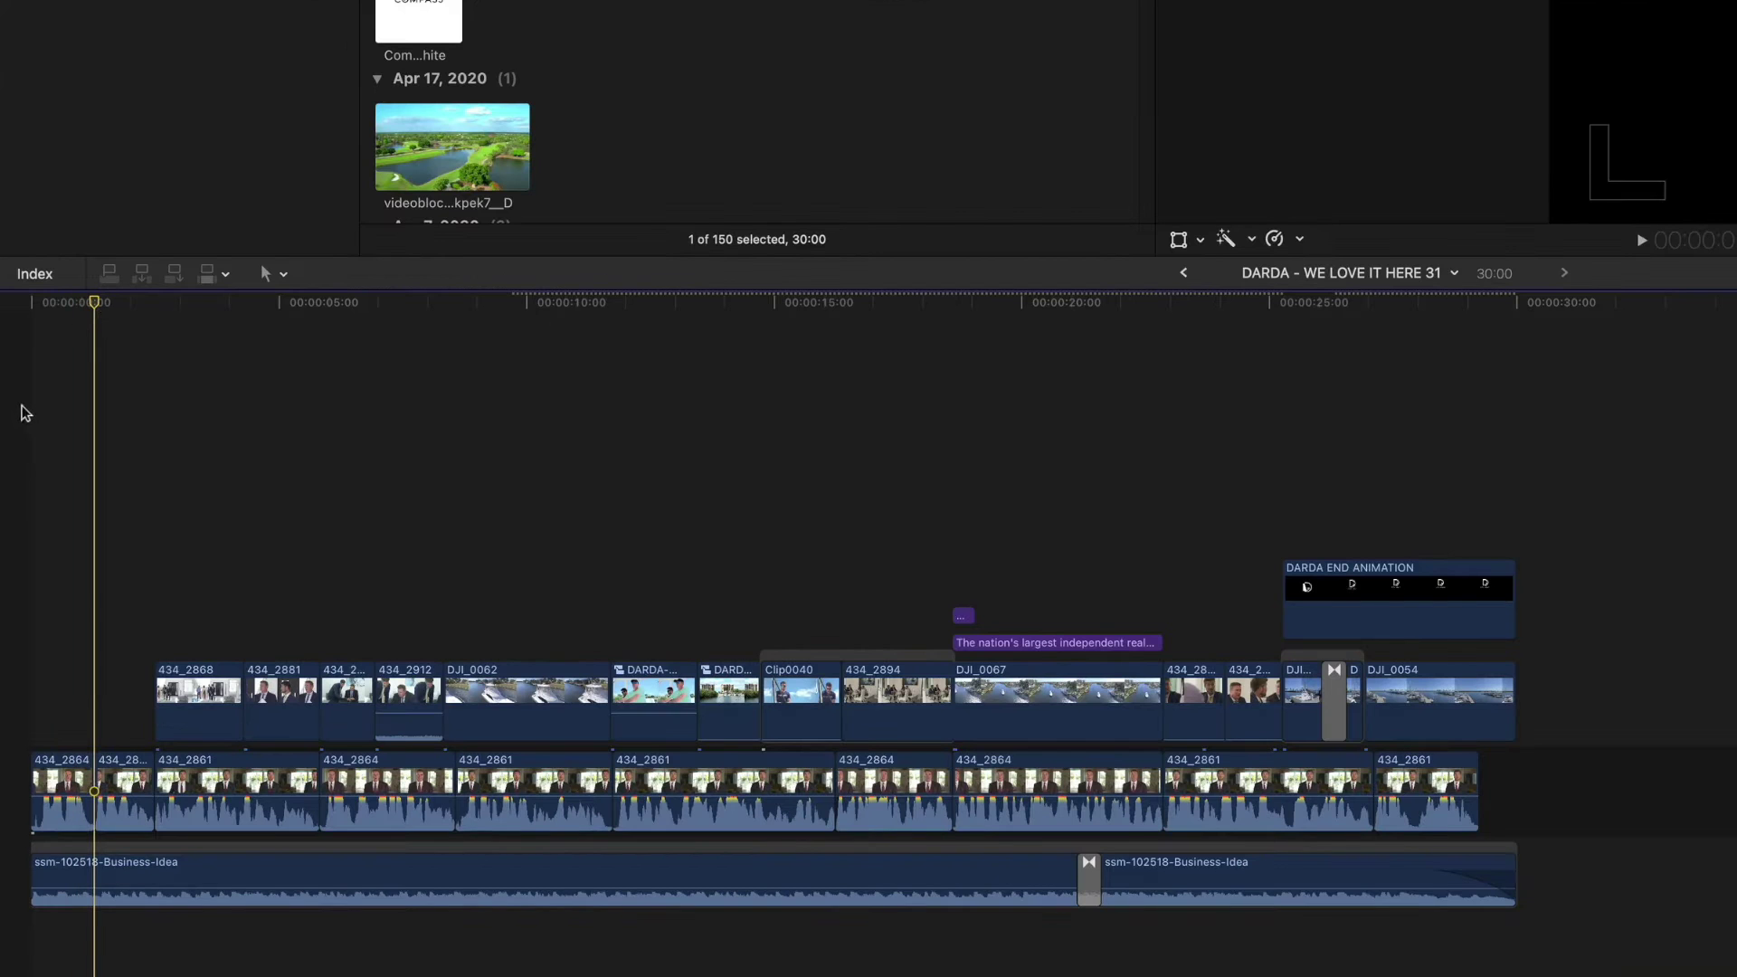
{"action": "left_click_drag", "start_coordinate": [58, 525], "coordinate": [678, 833]}
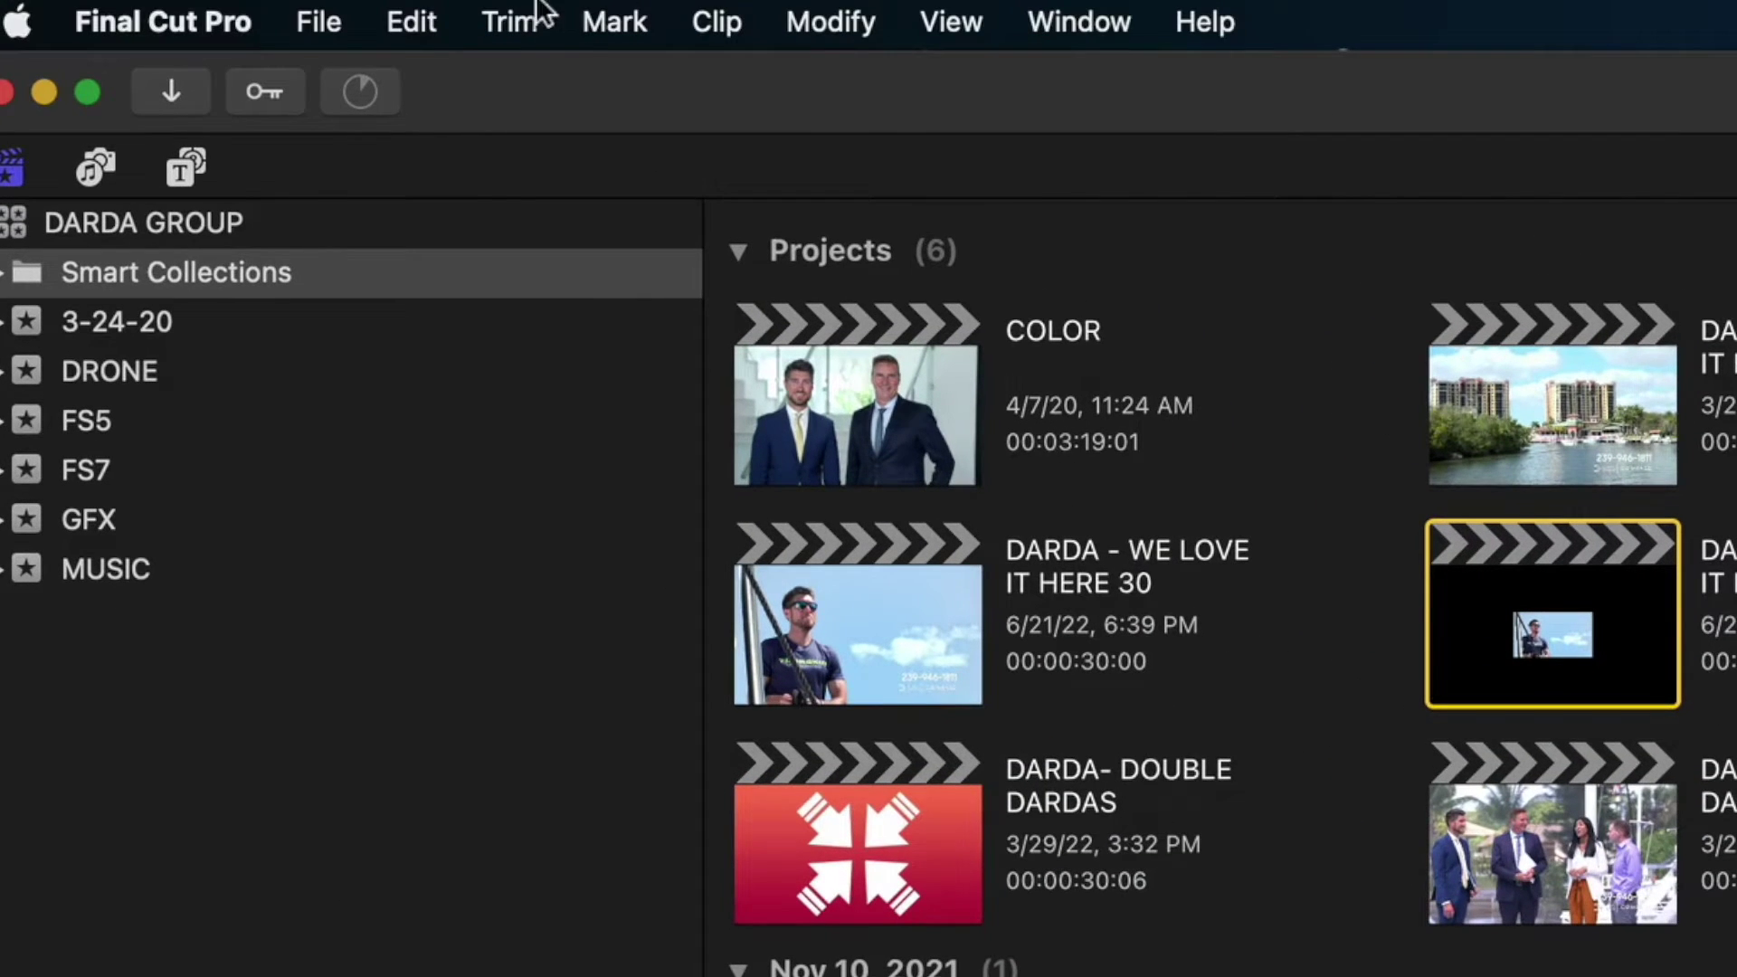
{"action": "left_click", "coordinate": [831, 22]}
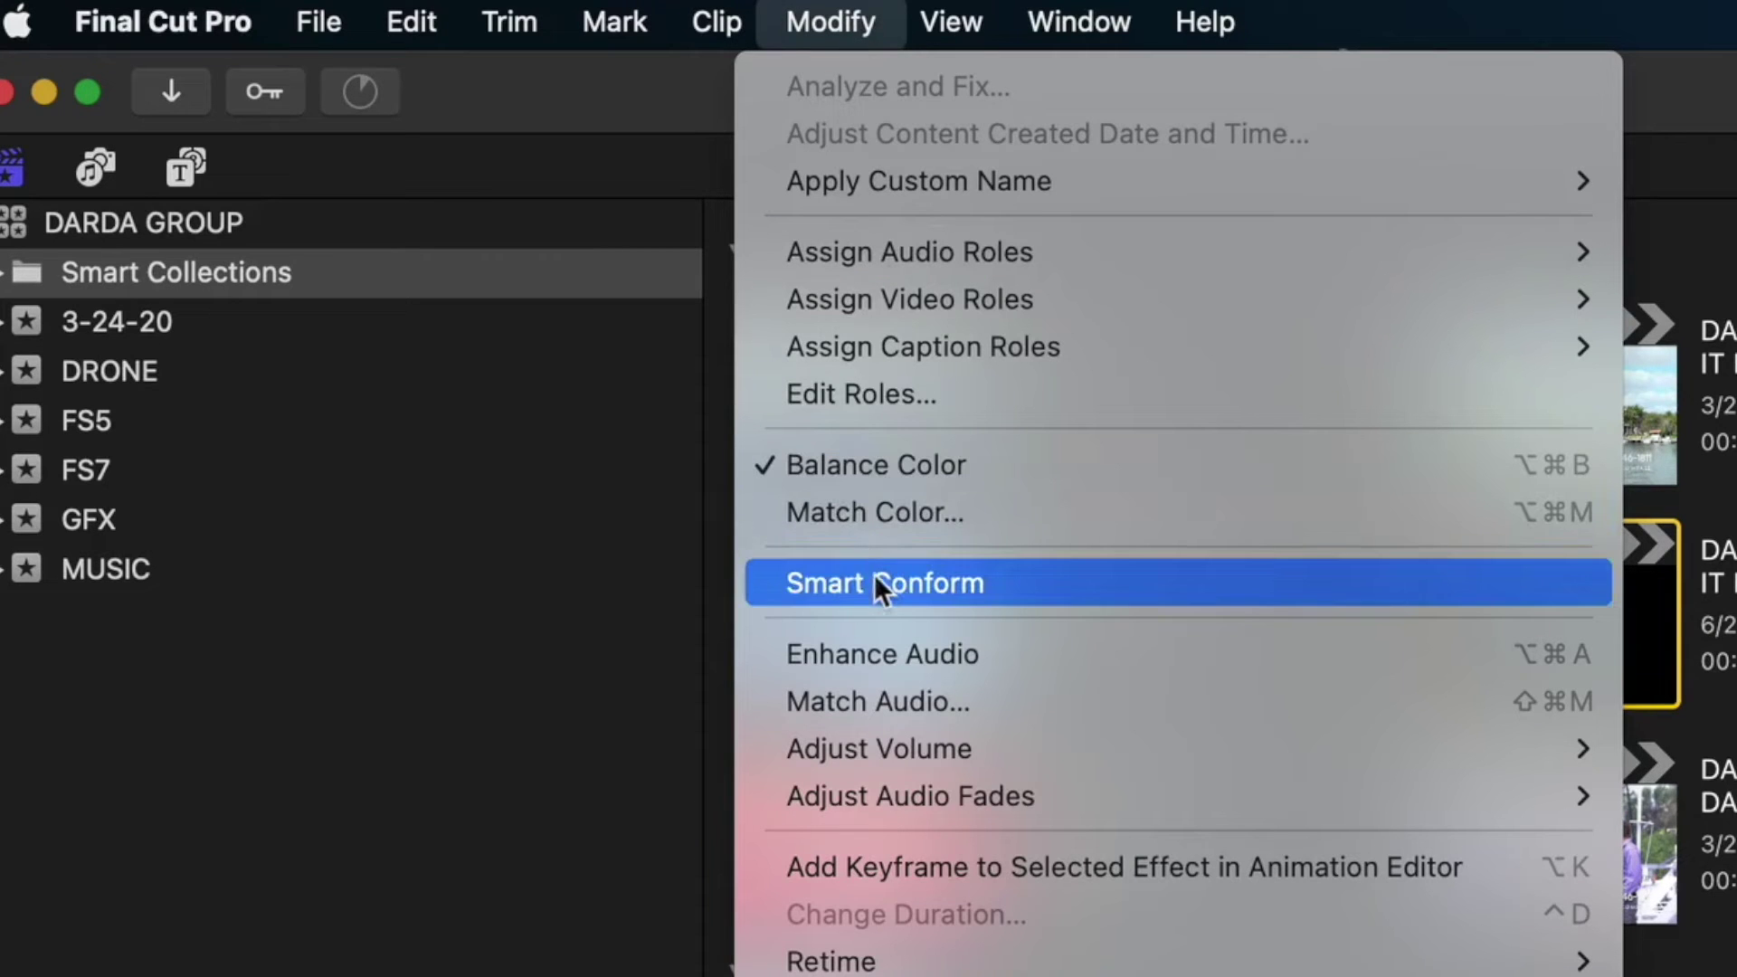
{"action": "left_click", "coordinate": [876, 579]}
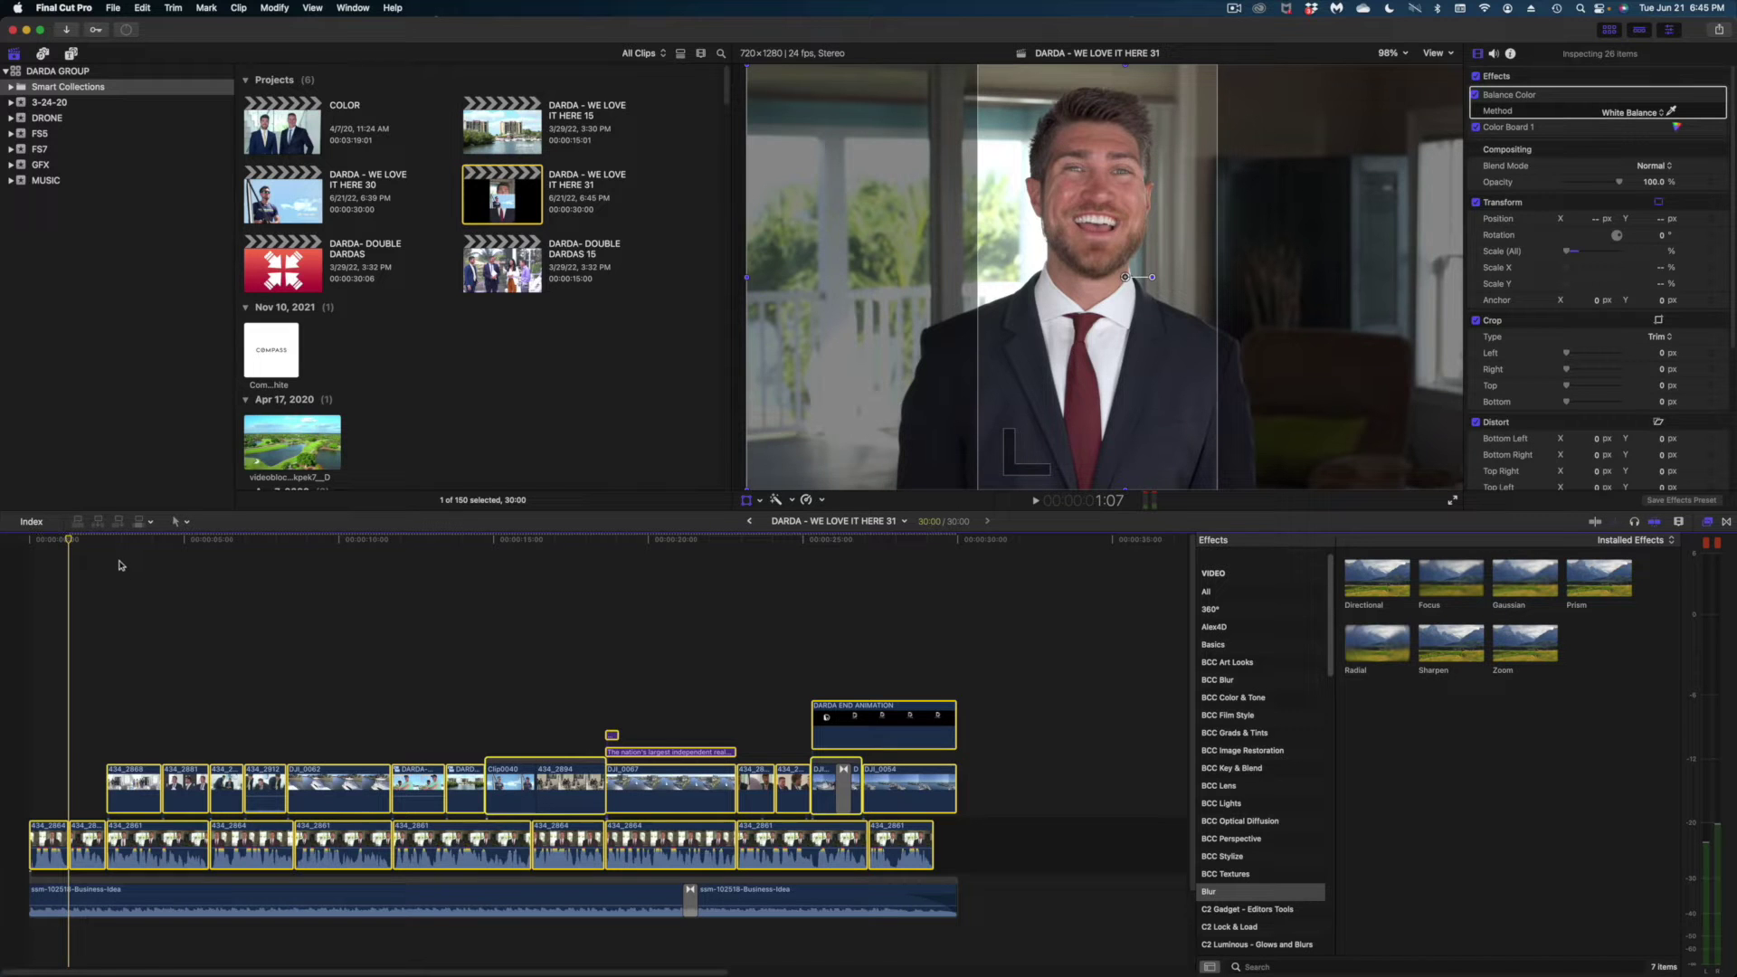
{"action": "key", "text": "space"}
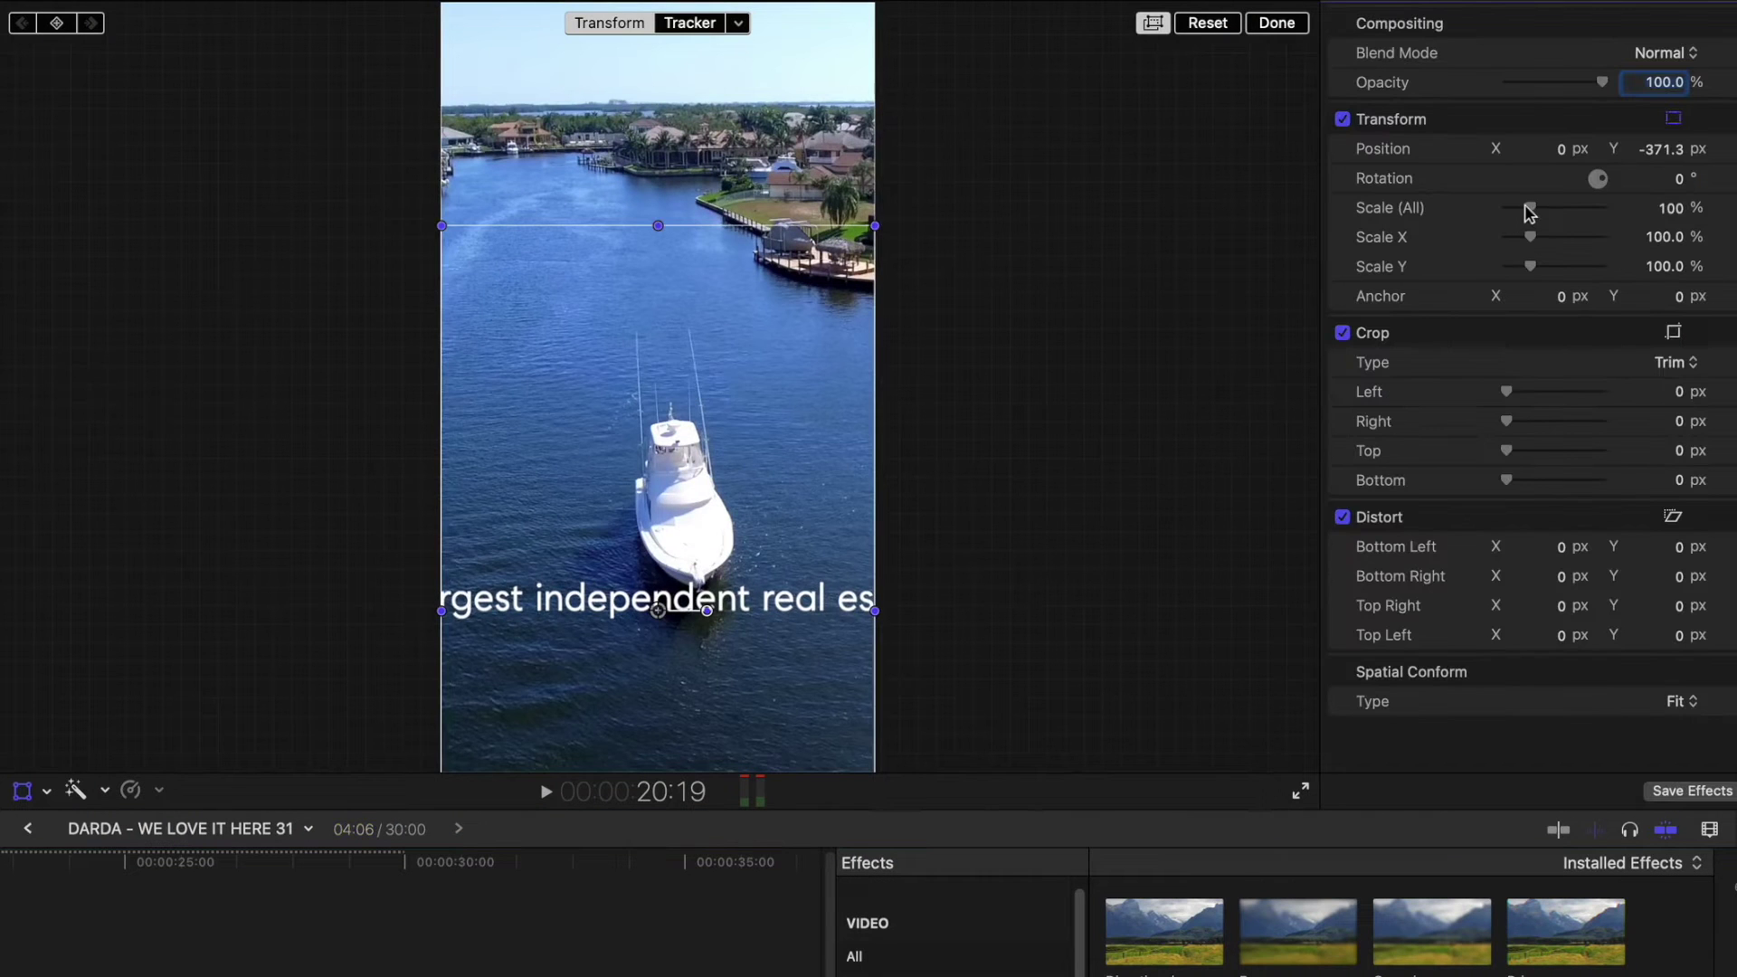
Fit the "The nation's largest independent real estate brokerage" title in the vertical frame on two lines with a text size of 21.
{"action": "left_click_drag", "start_coordinate": [1532, 202], "coordinate": [1450, 171]}
{"action": "key", "text": "super+z"}
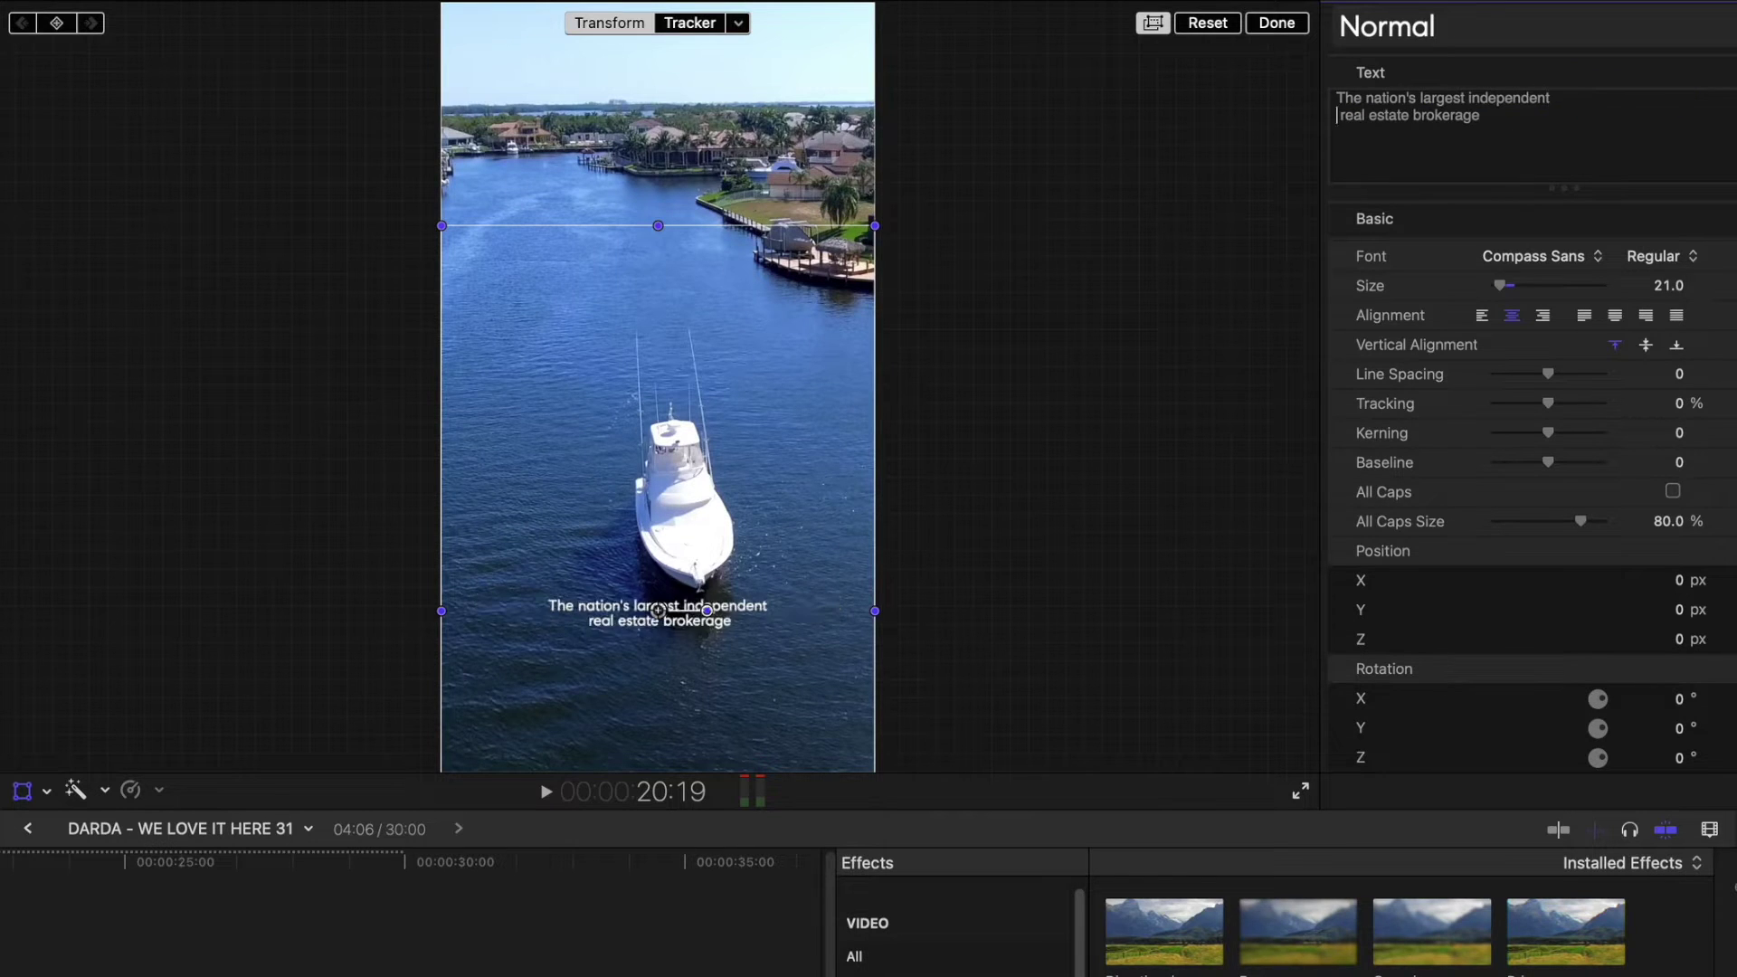
{"action": "left_click_drag", "start_coordinate": [1518, 288], "coordinate": [1506, 288]}
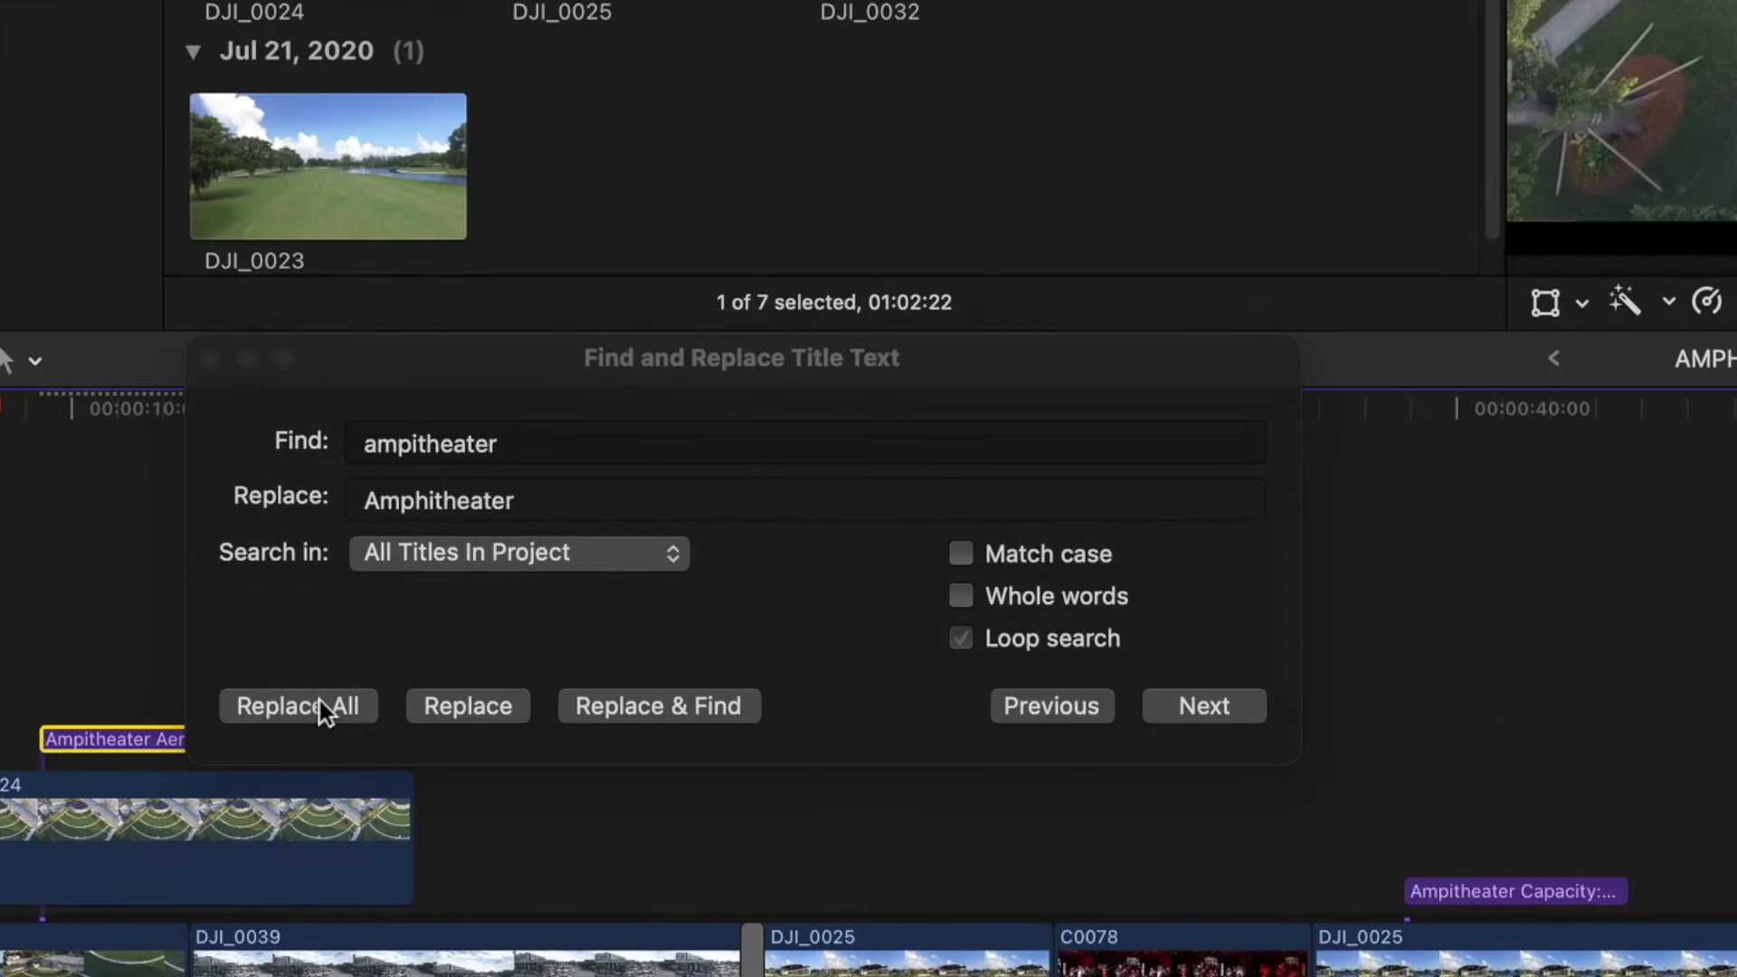
Replace every "ampitheater" with "Amphitheater" in all titles of the project.
{"action": "left_click", "coordinate": [320, 704]}
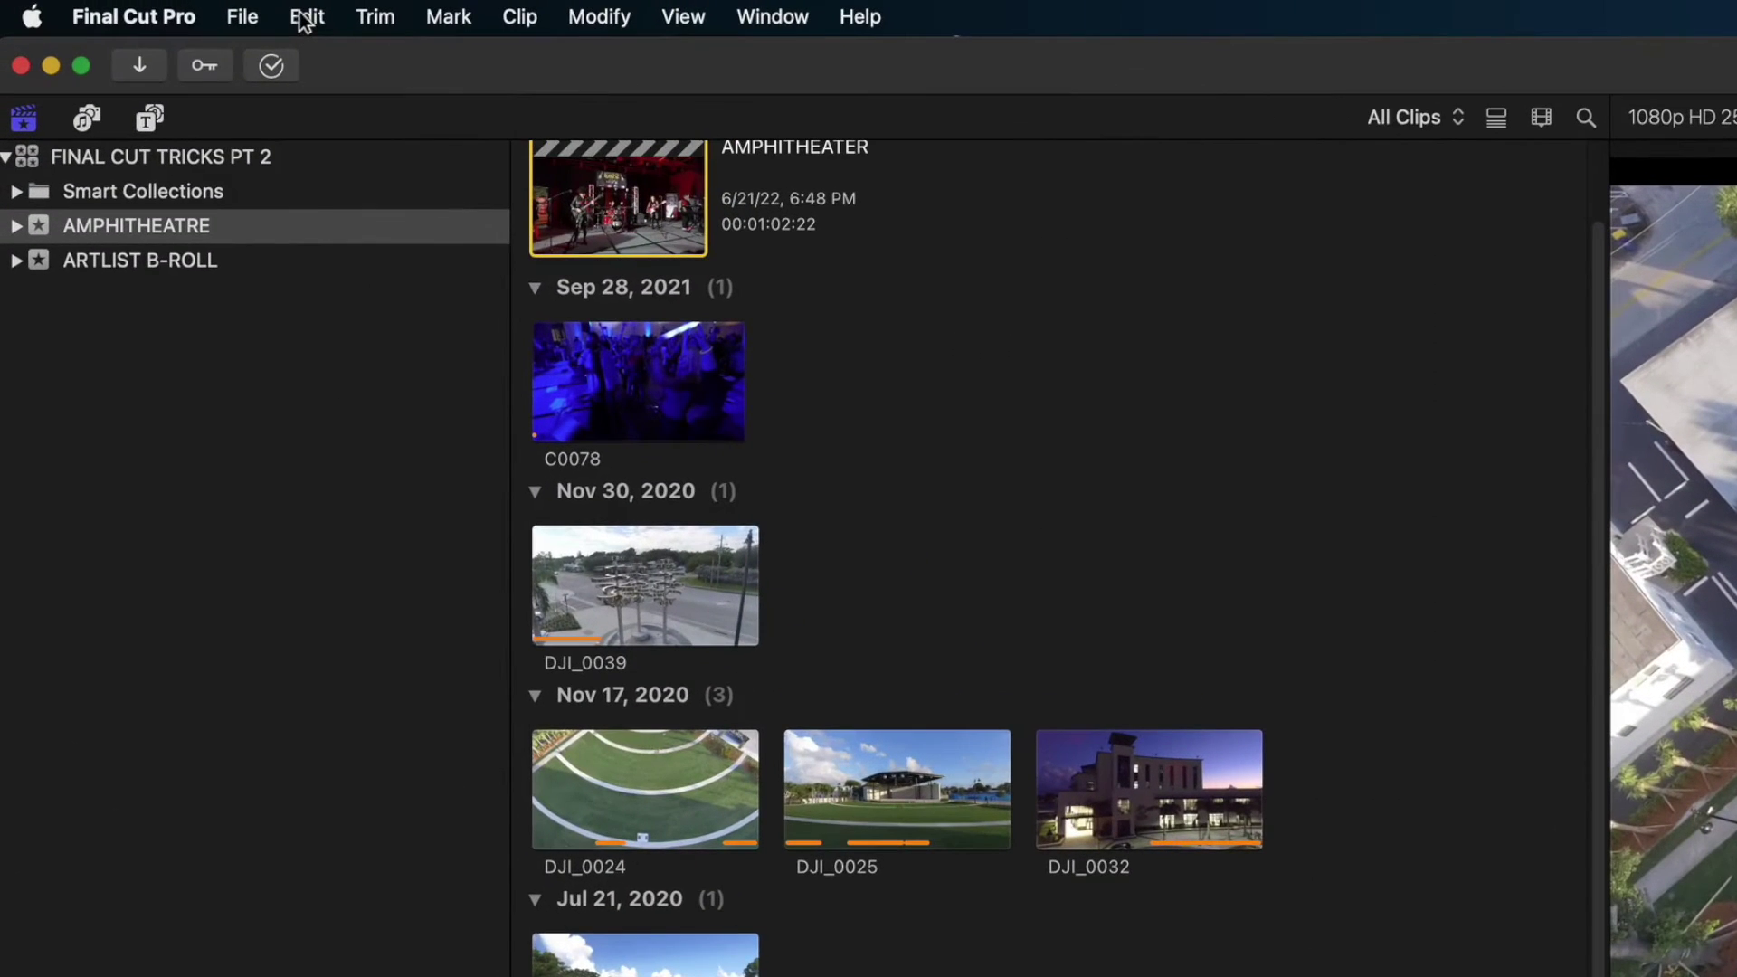
Set up a find and replace of title text that searches for "ampitheater" with "Amphitheater" as the replacement.
{"action": "left_click", "coordinate": [305, 16]}
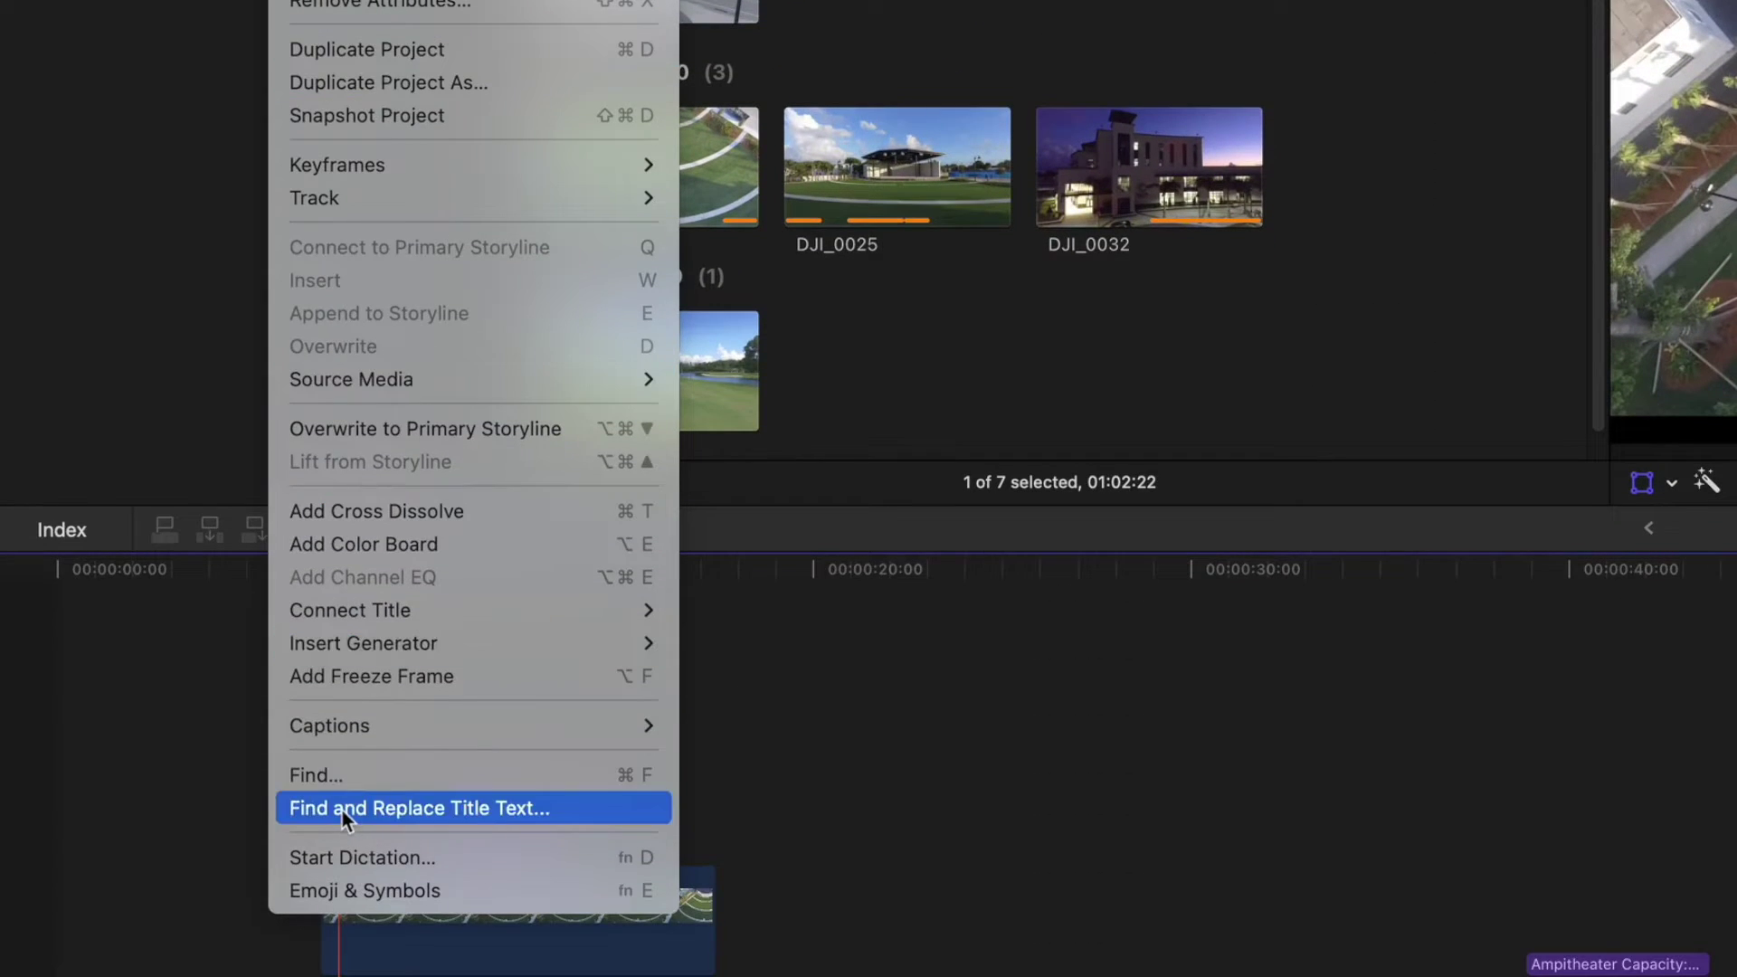
{"action": "left_click", "coordinate": [342, 808]}
{"action": "type", "text": "ampit"}
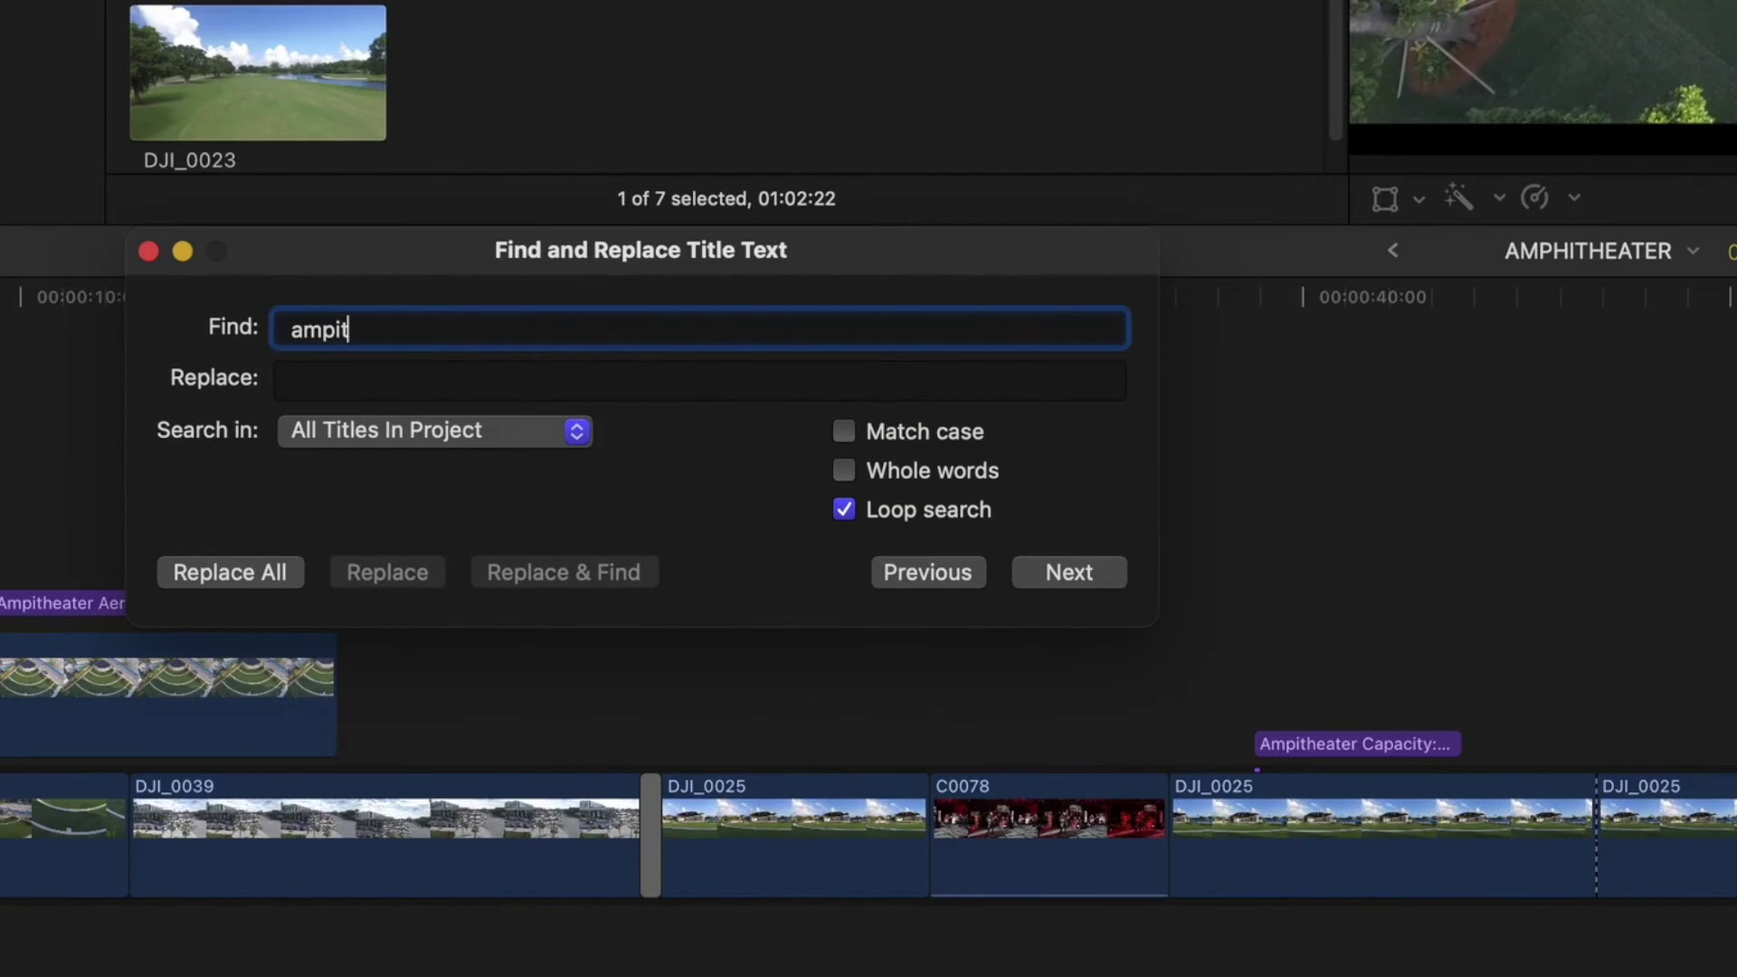
{"action": "type", "text": "heatre"}
{"action": "key", "text": "BackSpace"}
{"action": "key", "text": "BackSpace"}
{"action": "type", "text": "er"}
{"action": "key", "text": "Tab"}
{"action": "type", "text": "A"}
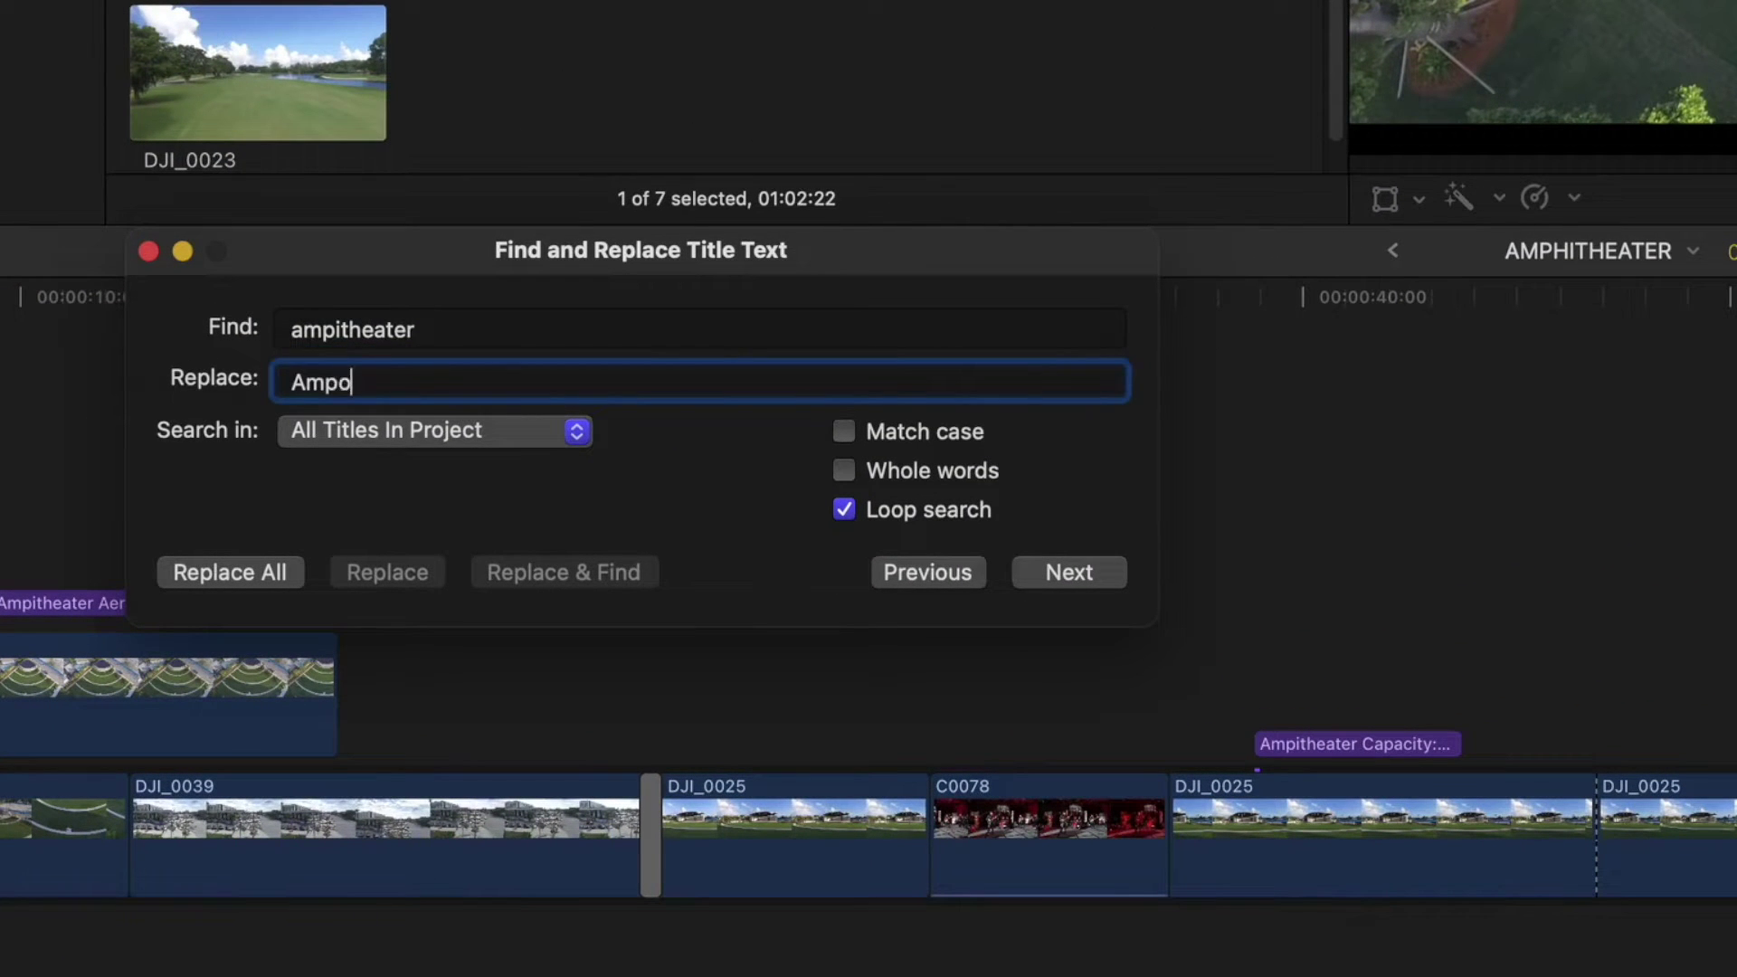
{"action": "key", "text": "Return"}
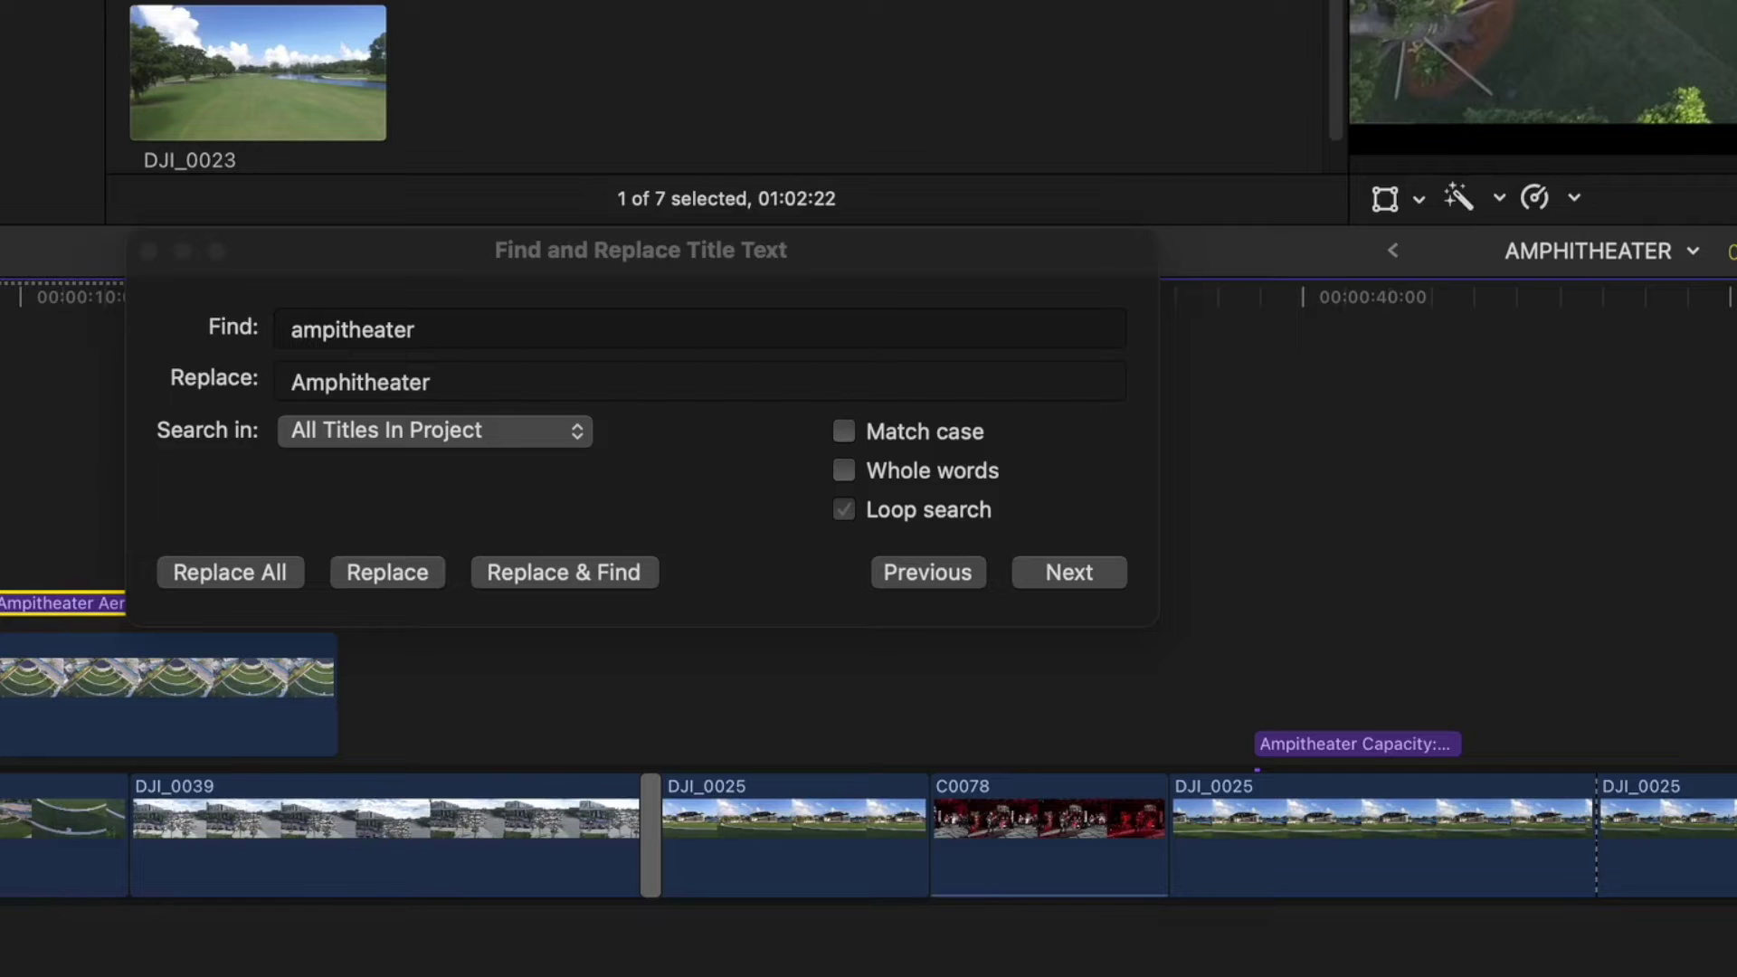
Apply the spelling replacement to all titles in the project, close the dialog and go to the amphitheater capacity title.
{"action": "left_click", "coordinate": [250, 567]}
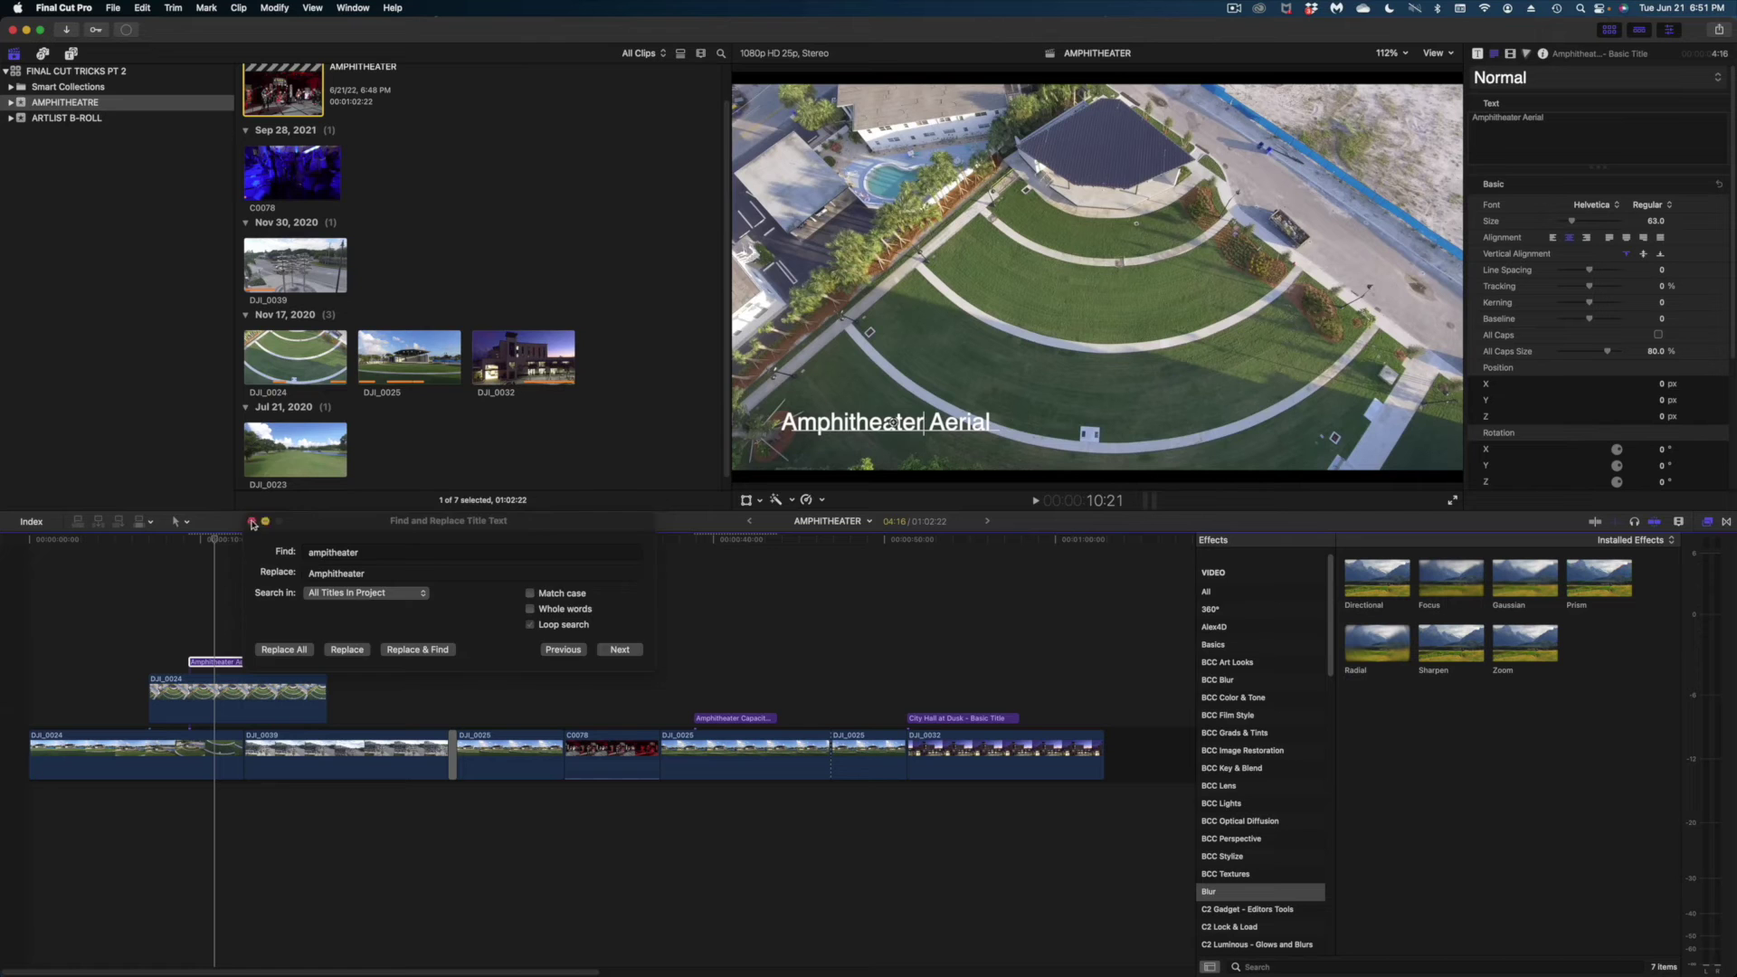
{"action": "left_click", "coordinate": [252, 522]}
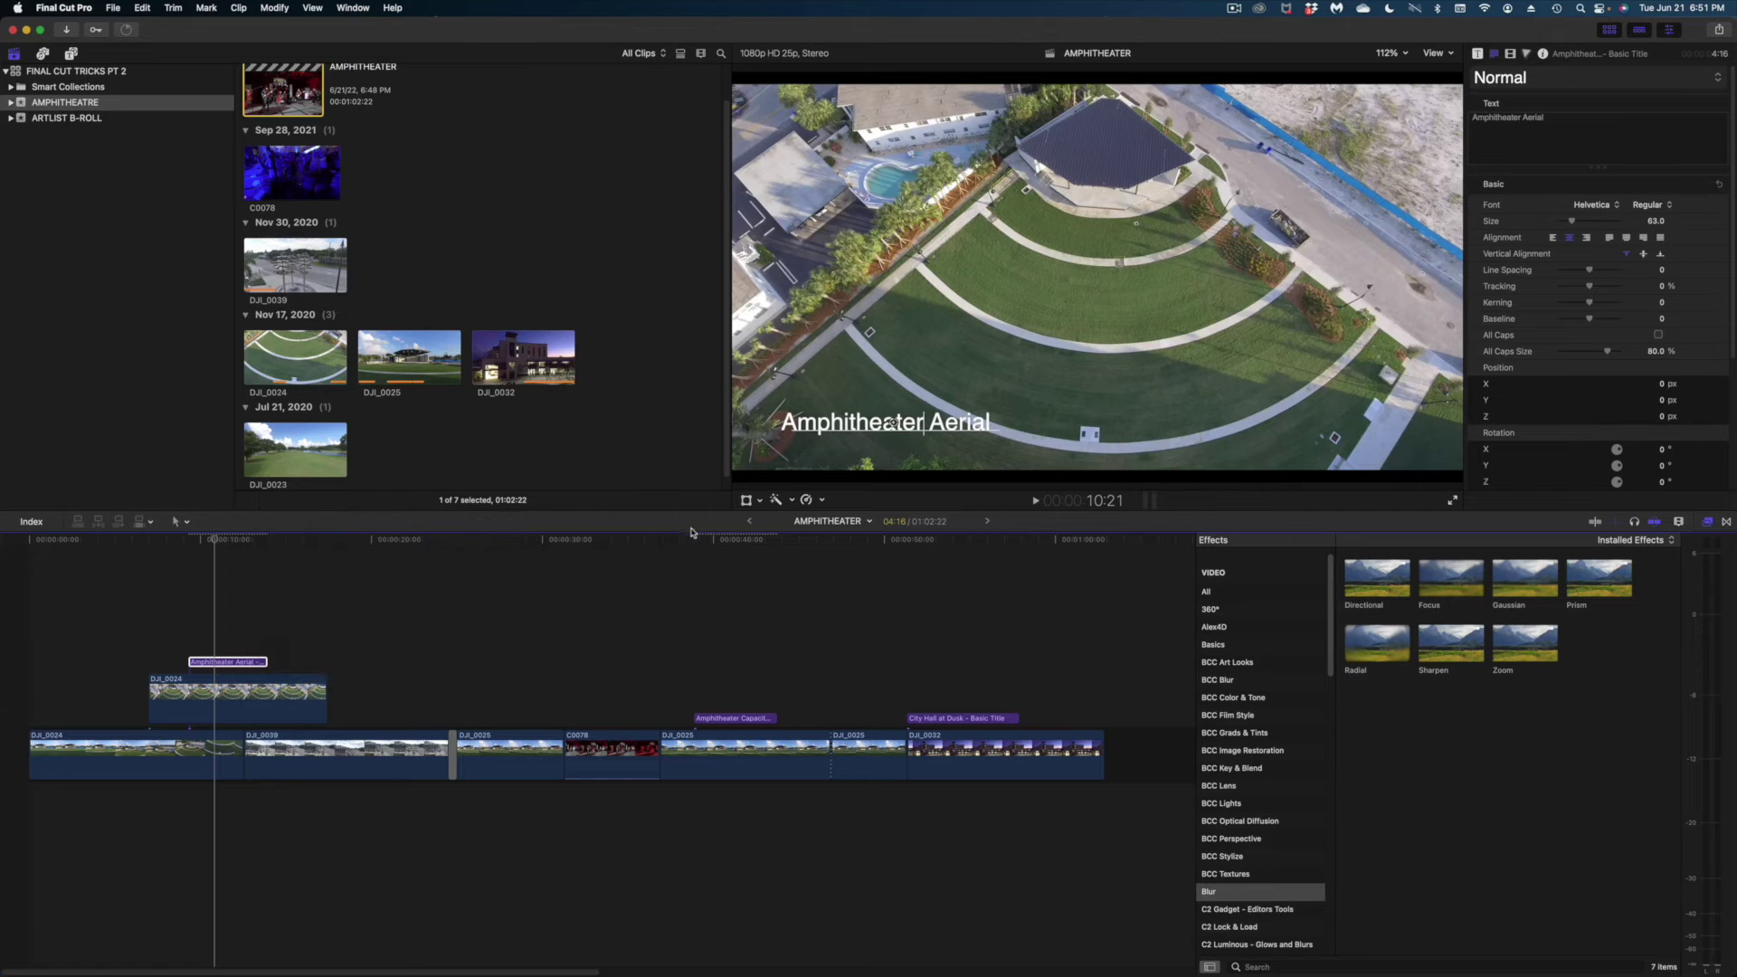
{"action": "left_click", "coordinate": [735, 540]}
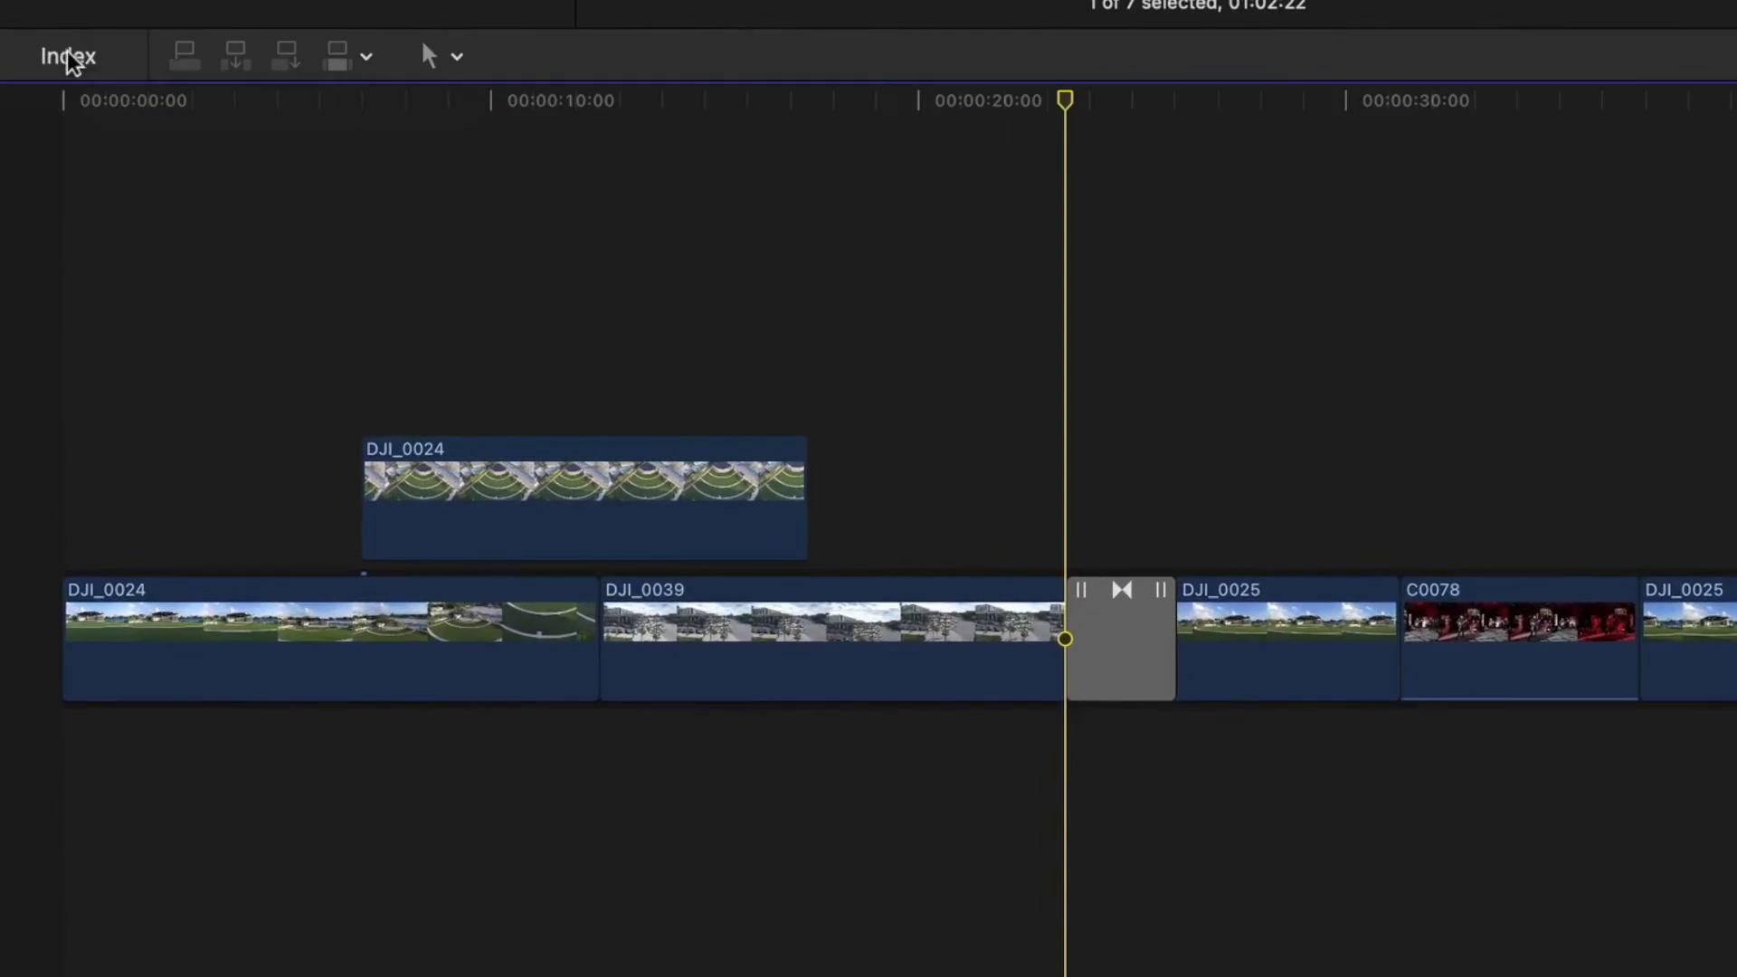
Search the timeline index for "sha", select both Shape 01 transitions and replace them with Cross Dissolve.
{"action": "left_click", "coordinate": [33, 522]}
{"action": "left_click", "coordinate": [264, 94]}
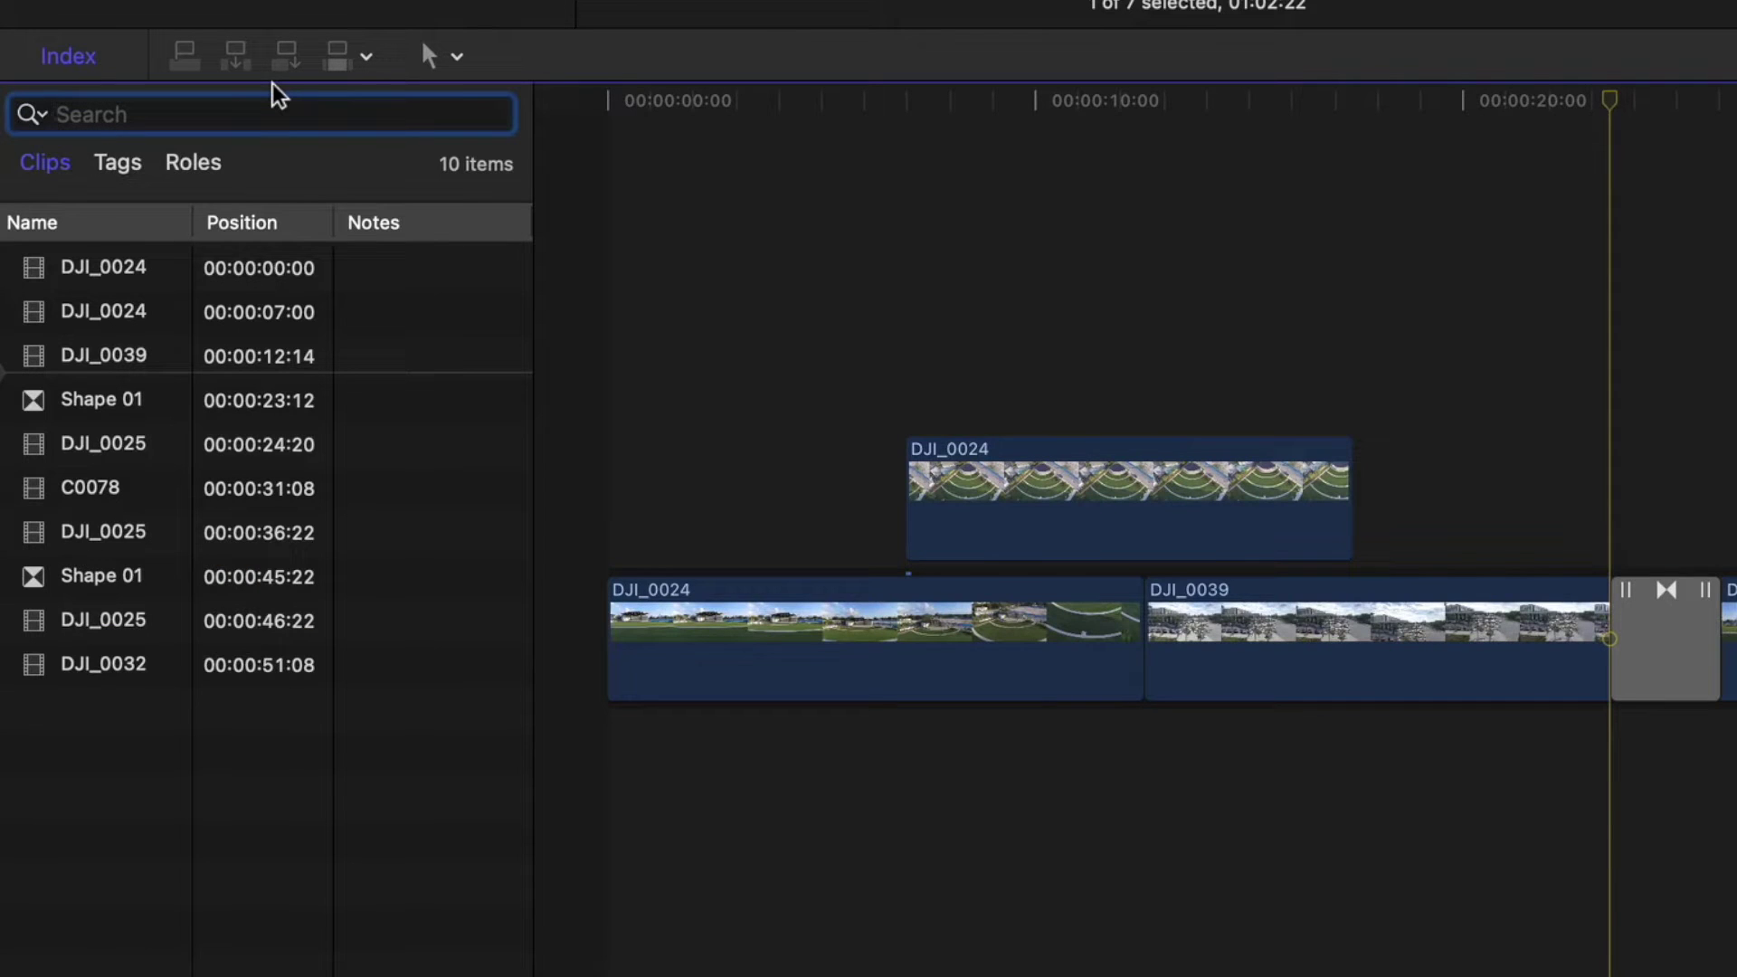
{"action": "type", "text": "sha"}
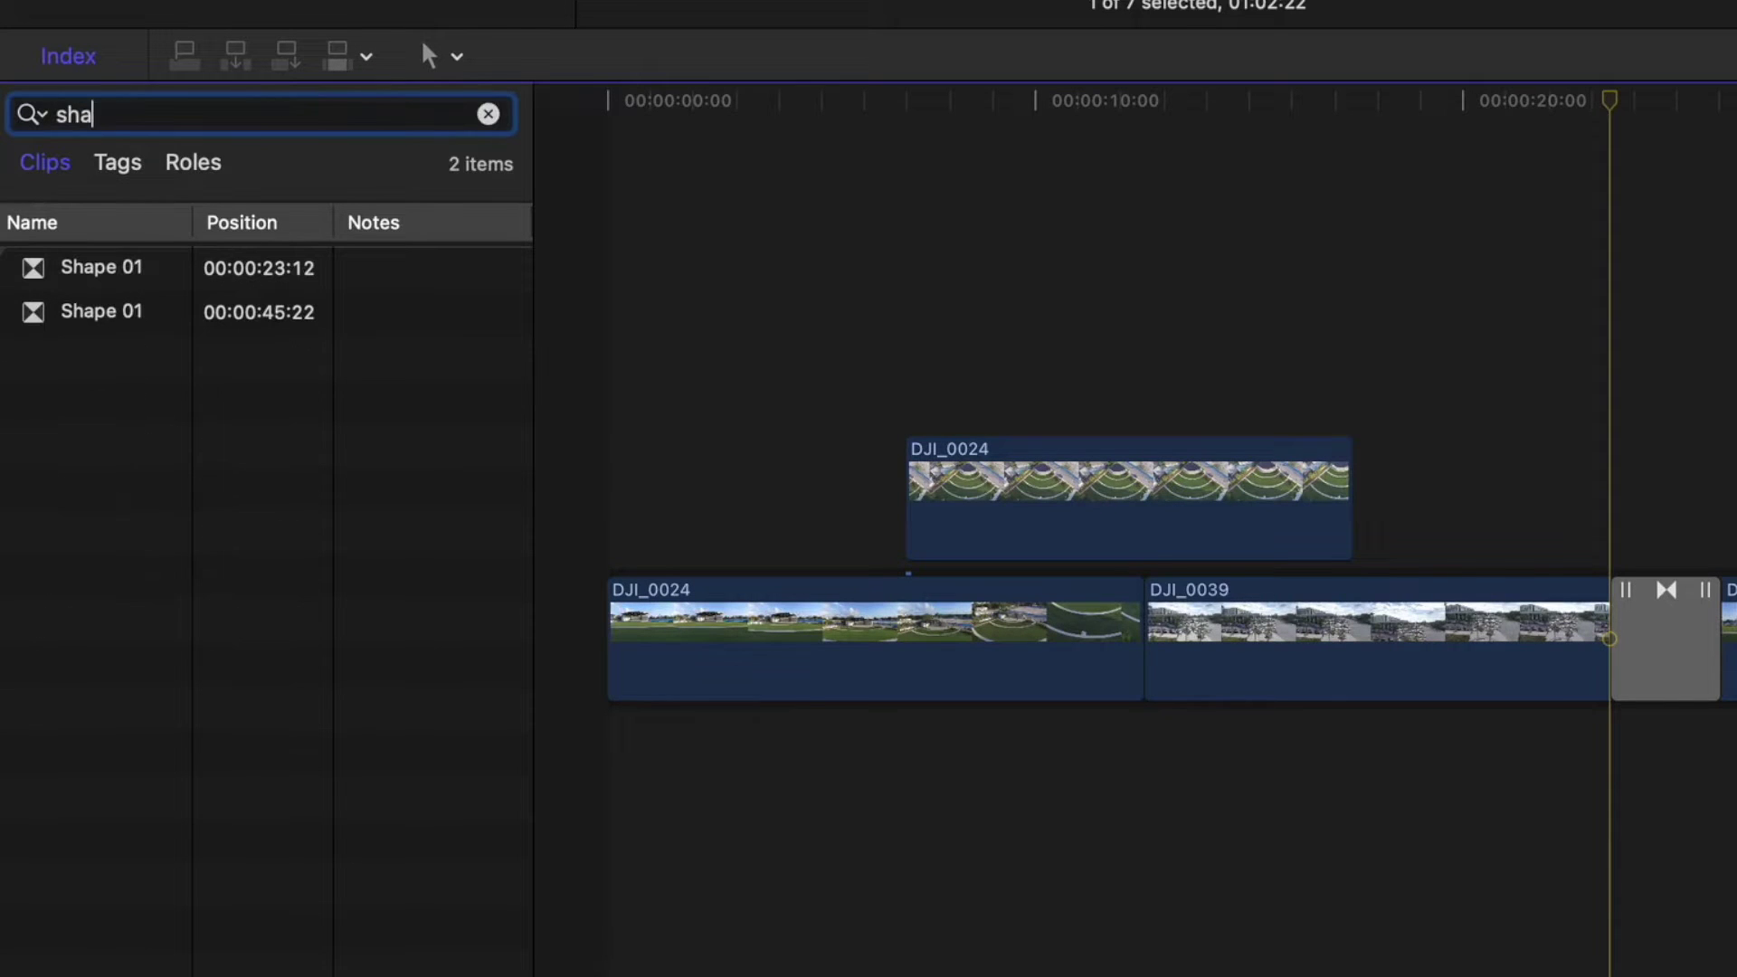
{"action": "left_click", "coordinate": [109, 272]}
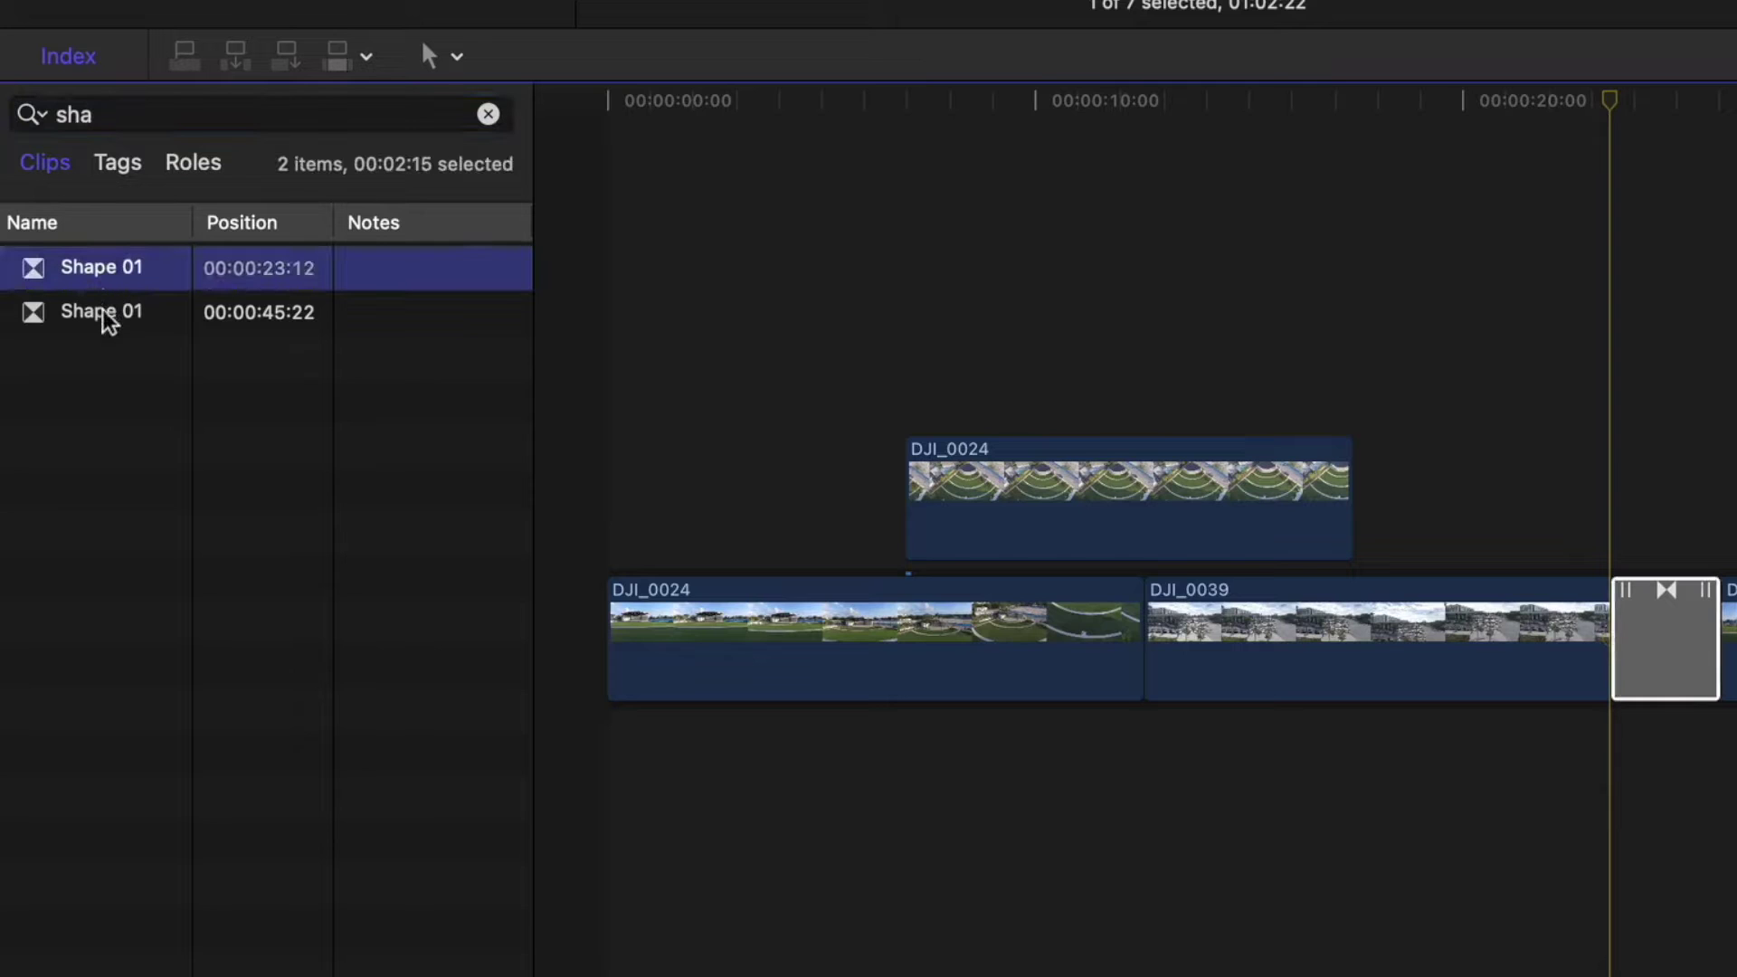
{"action": "left_click", "coordinate": [105, 324], "text": "shift"}
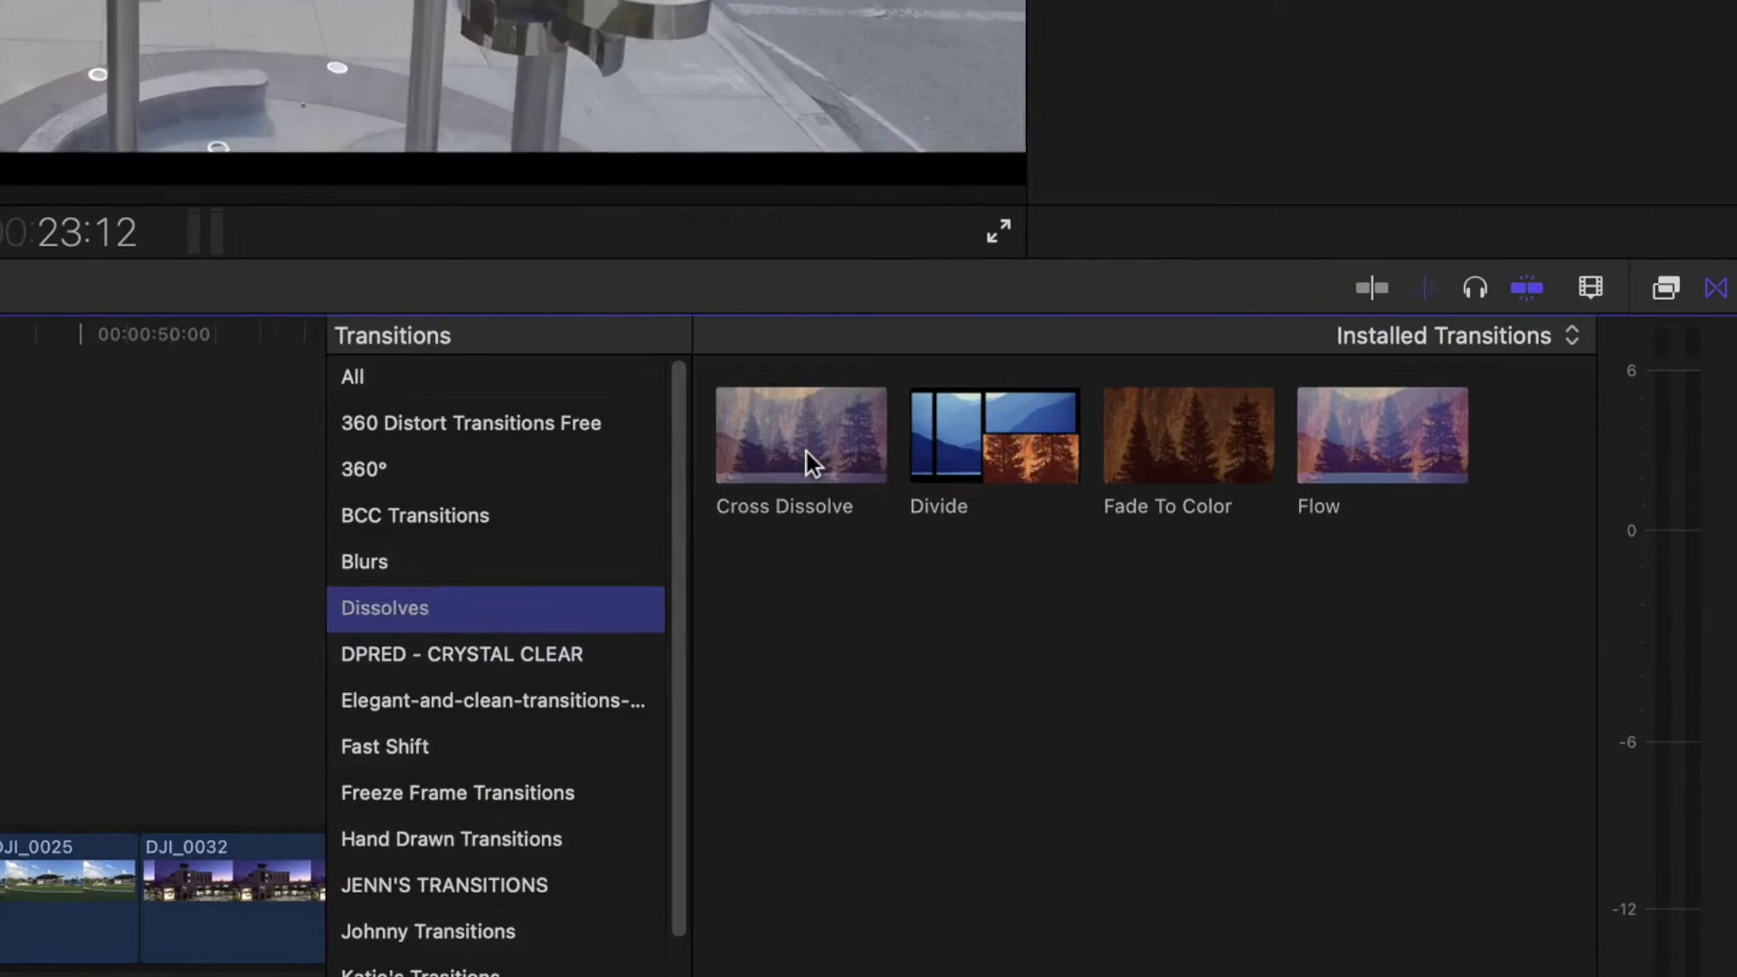
{"action": "left_click", "coordinate": [1379, 584]}
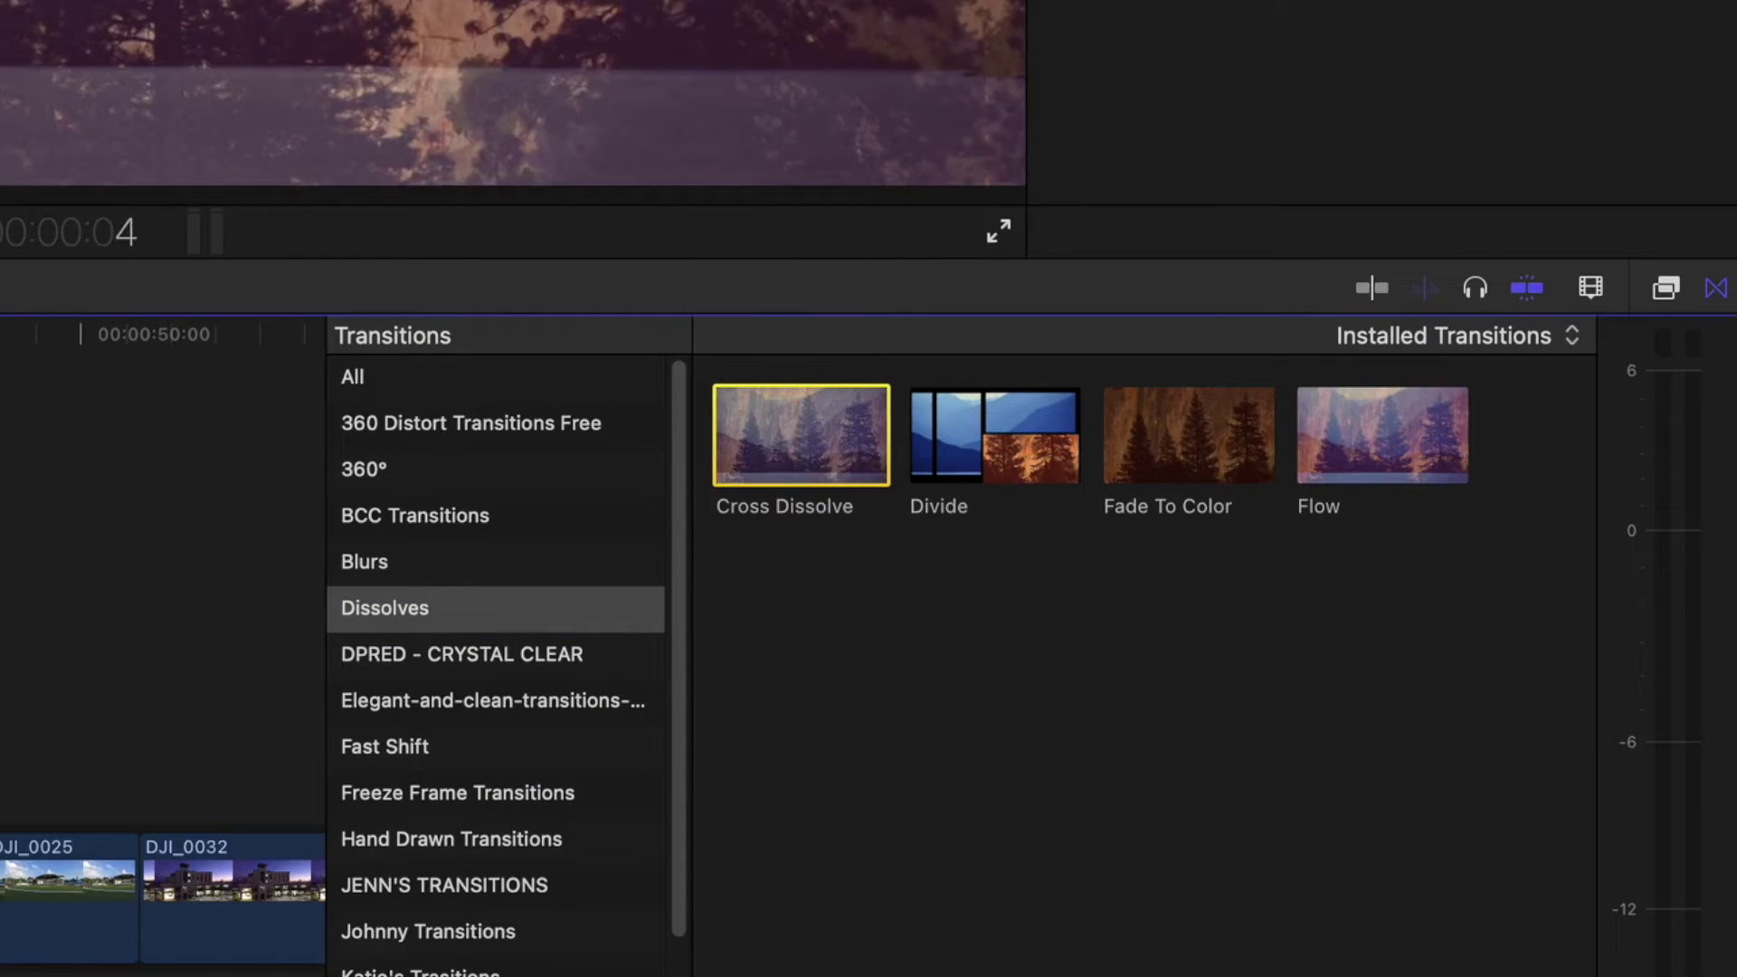
{"action": "key", "text": "space"}
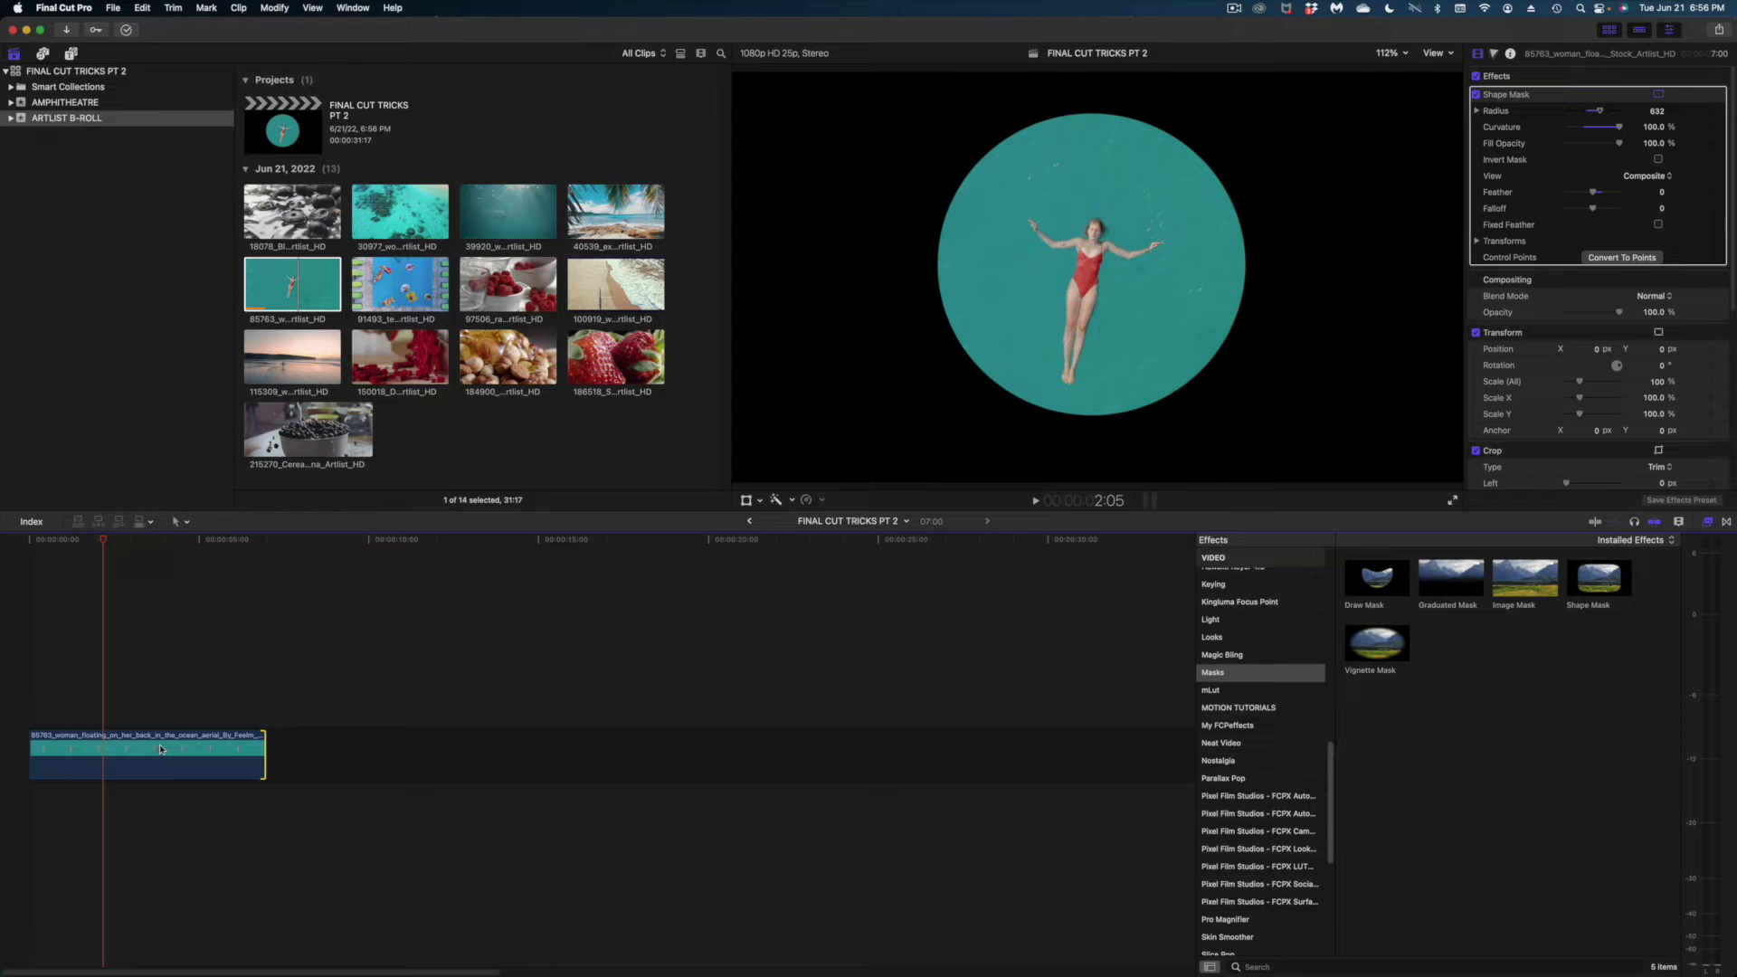
Export the circle-masked swimmer project as a file with the Apple ProRes 4444 video codec.
{"action": "left_click", "coordinate": [161, 749]}
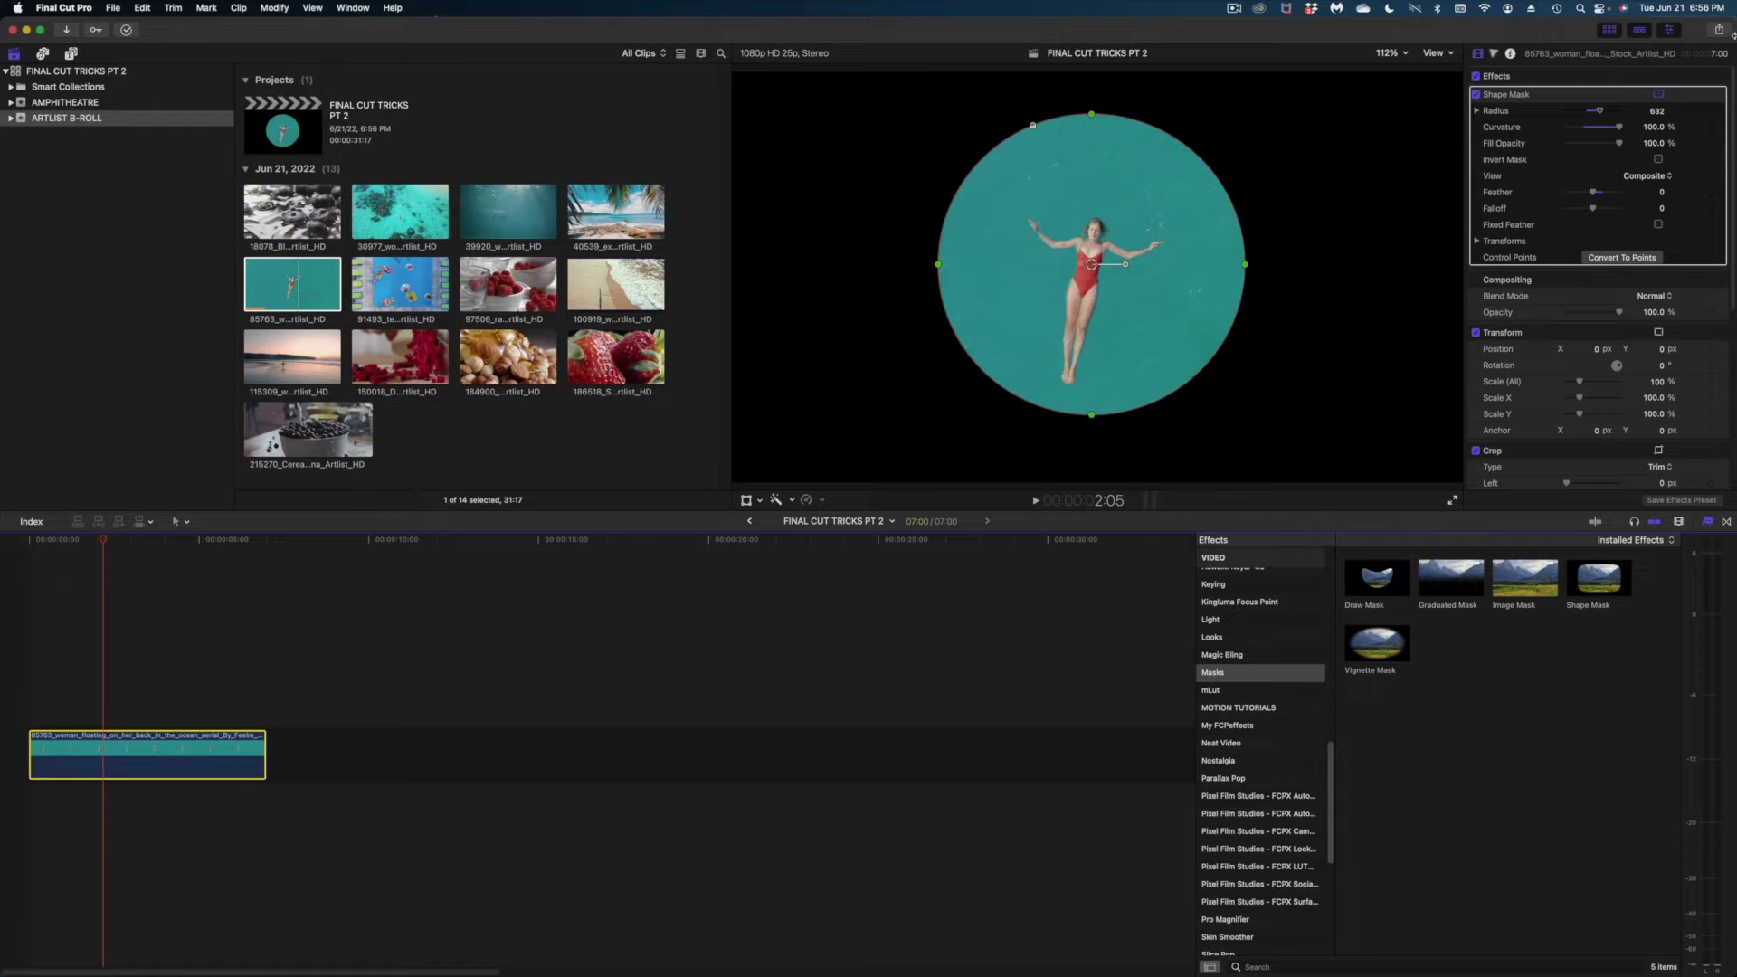
{"action": "left_click", "coordinate": [1720, 30]}
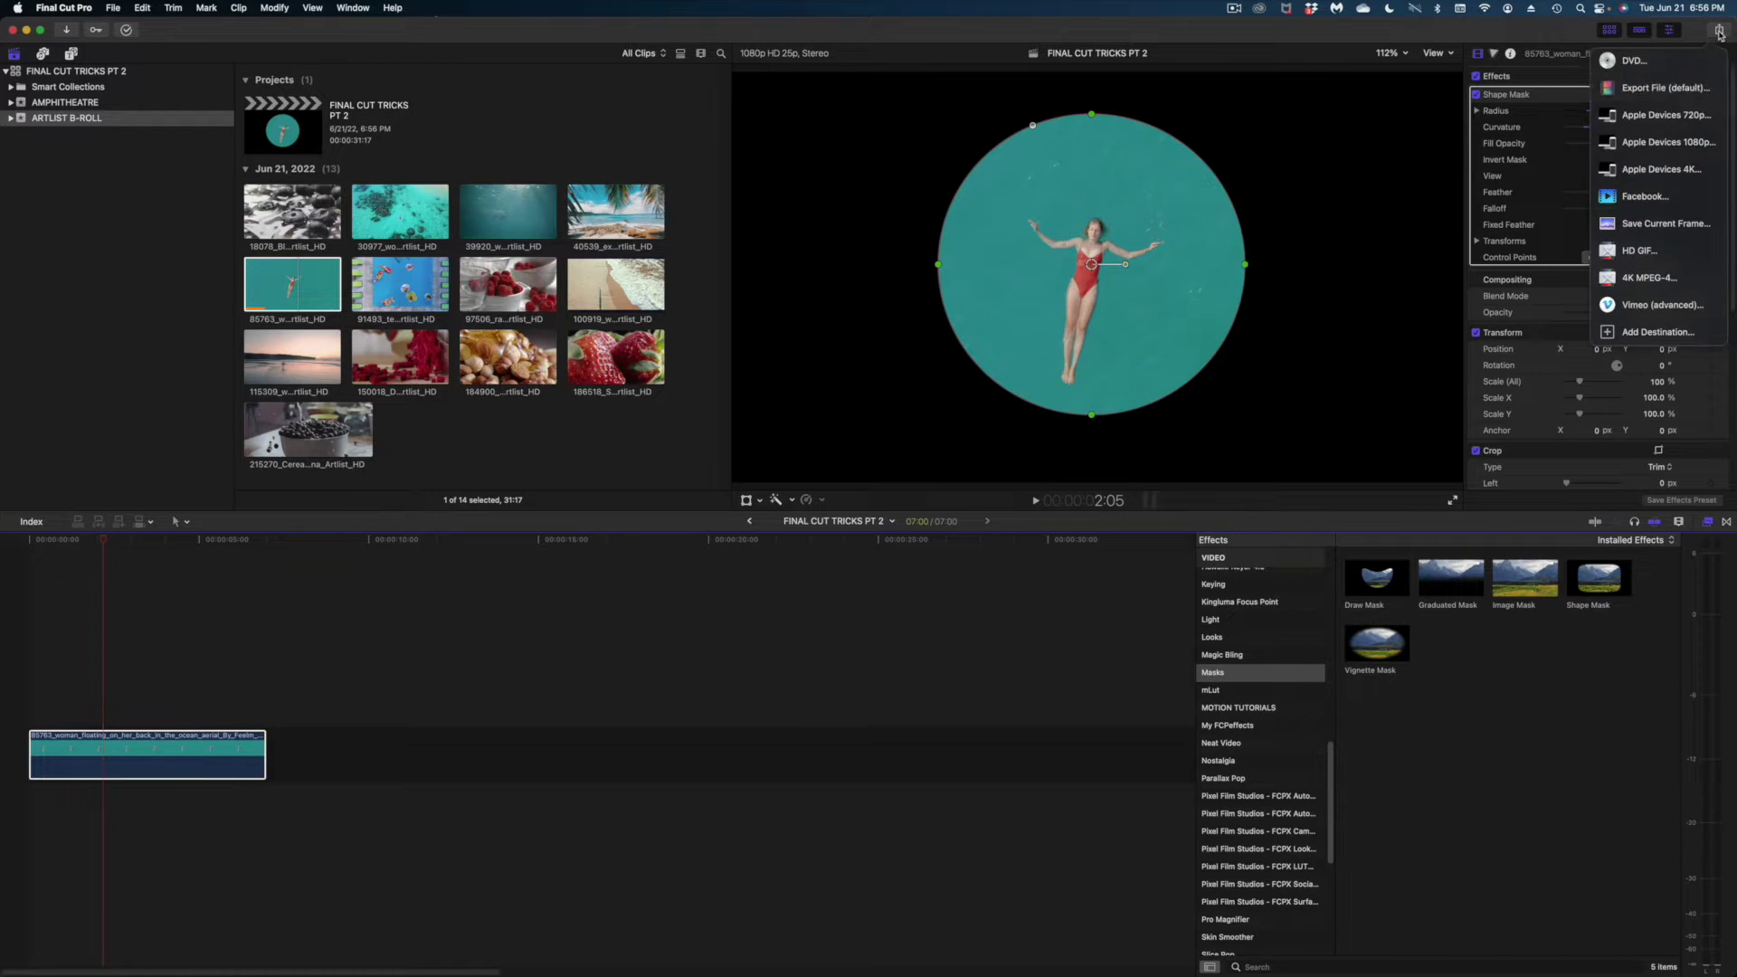
{"action": "left_click", "coordinate": [1681, 87]}
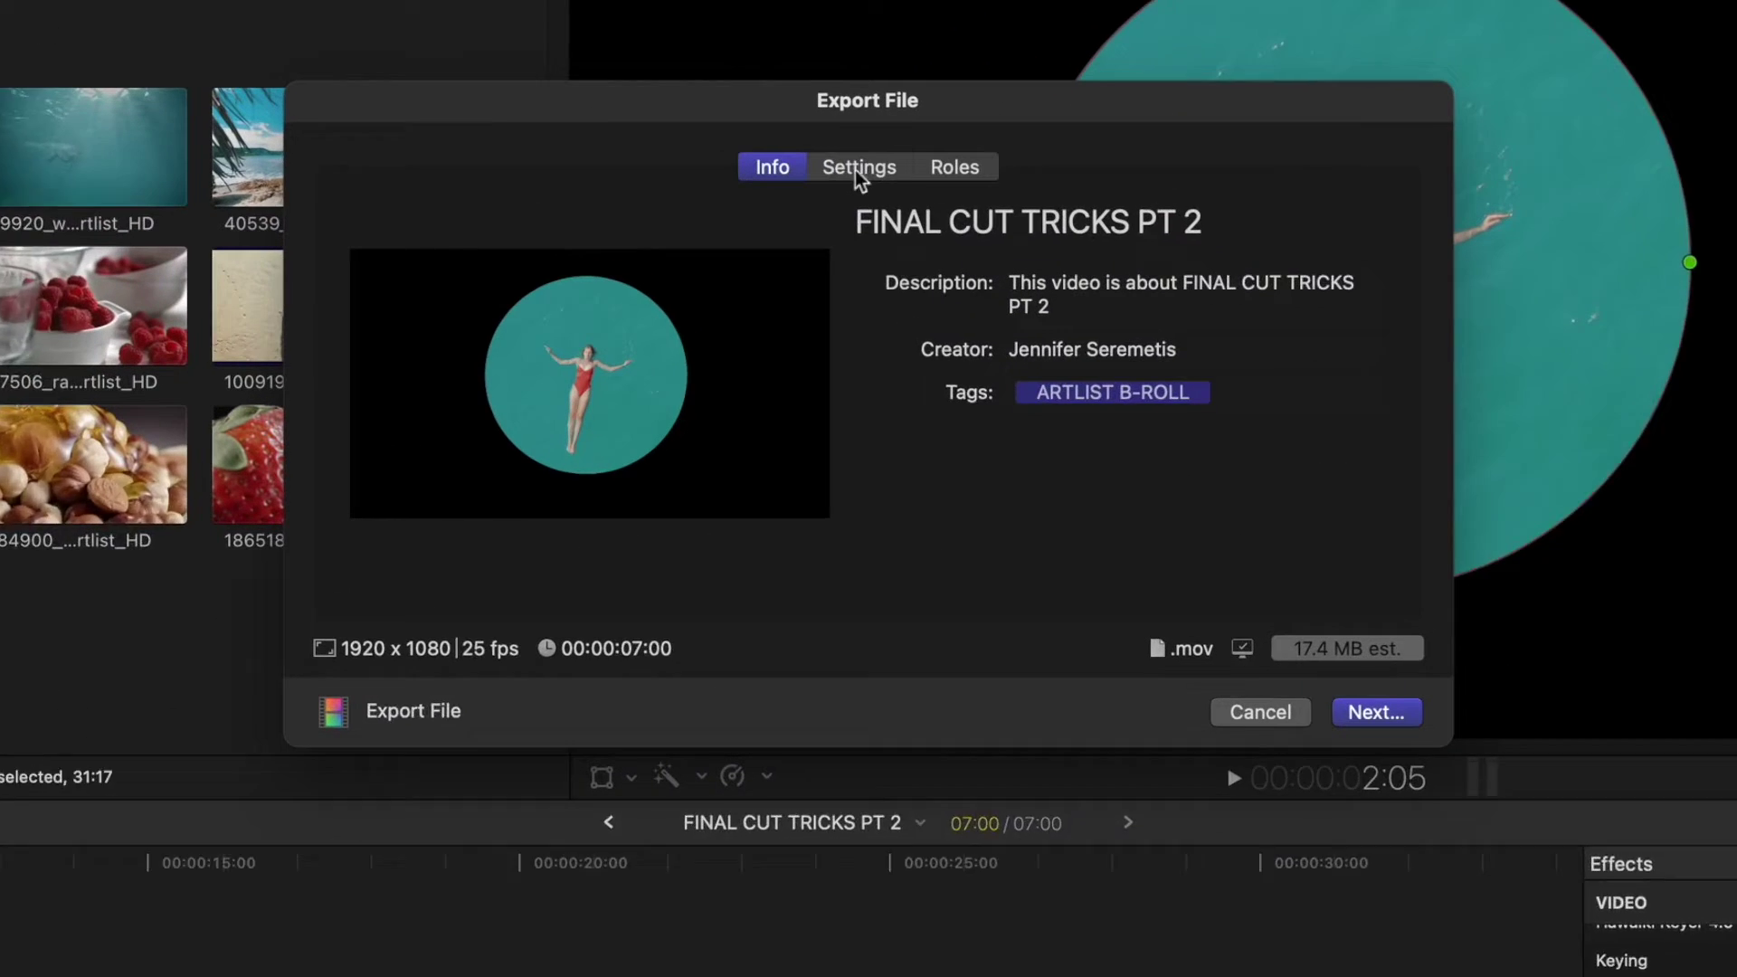
{"action": "left_click", "coordinate": [862, 213]}
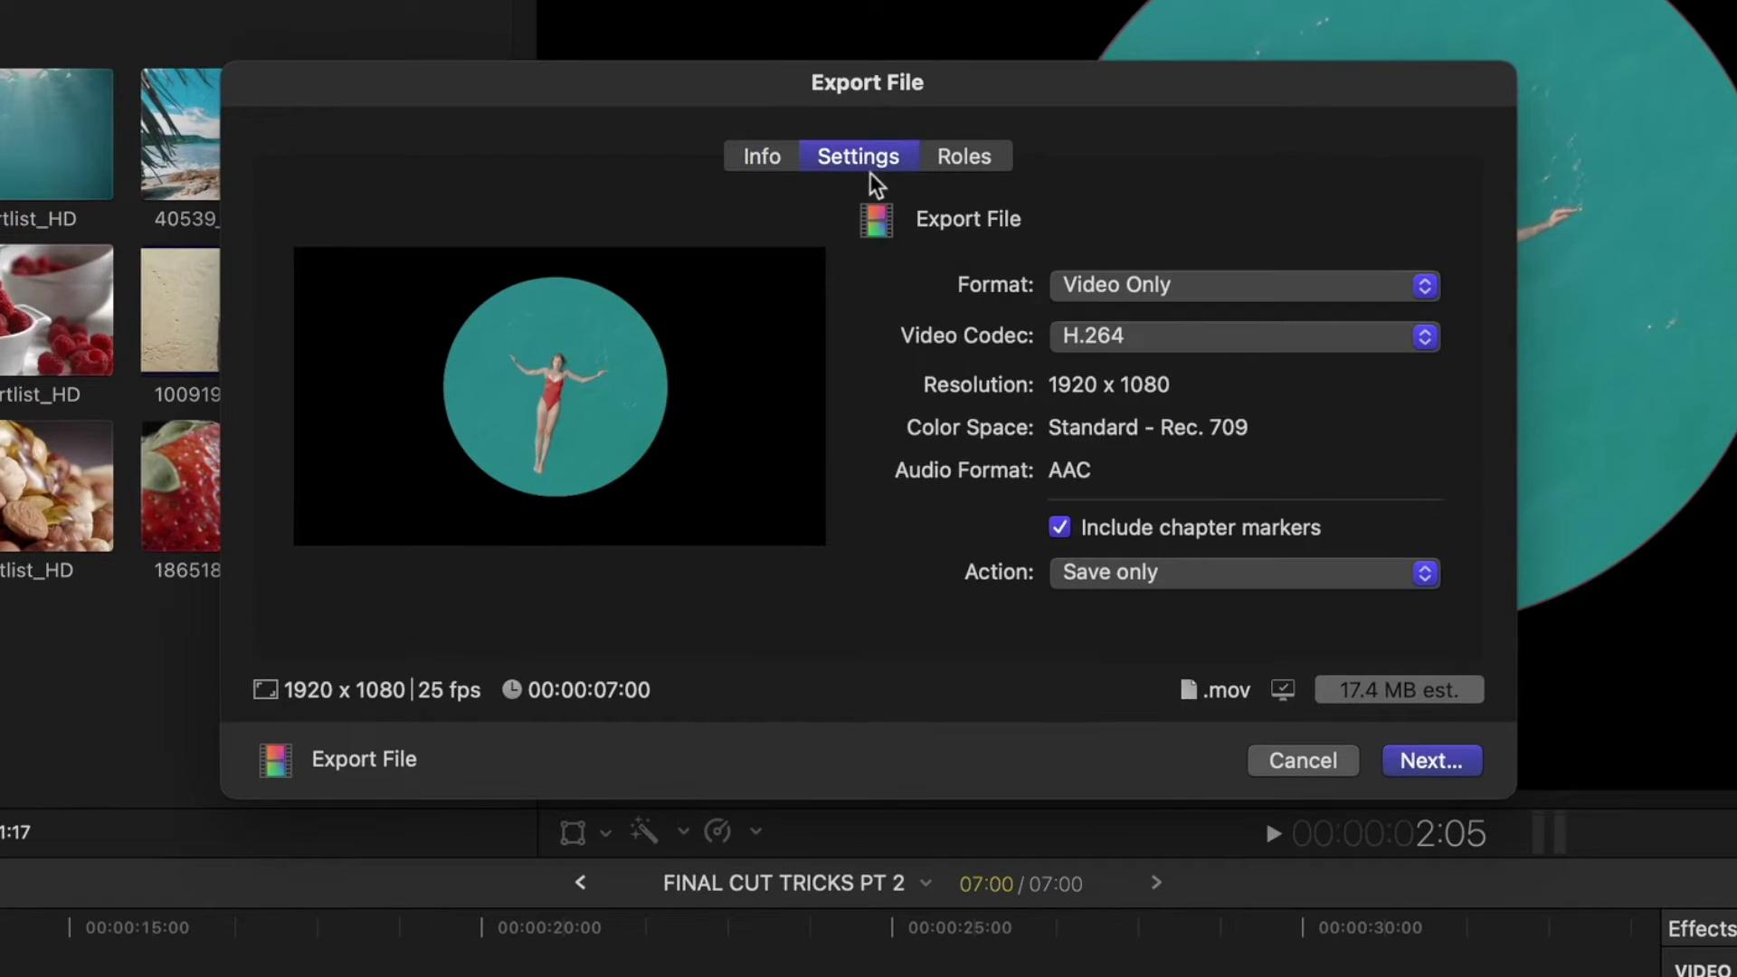
{"action": "left_click", "coordinate": [1255, 324]}
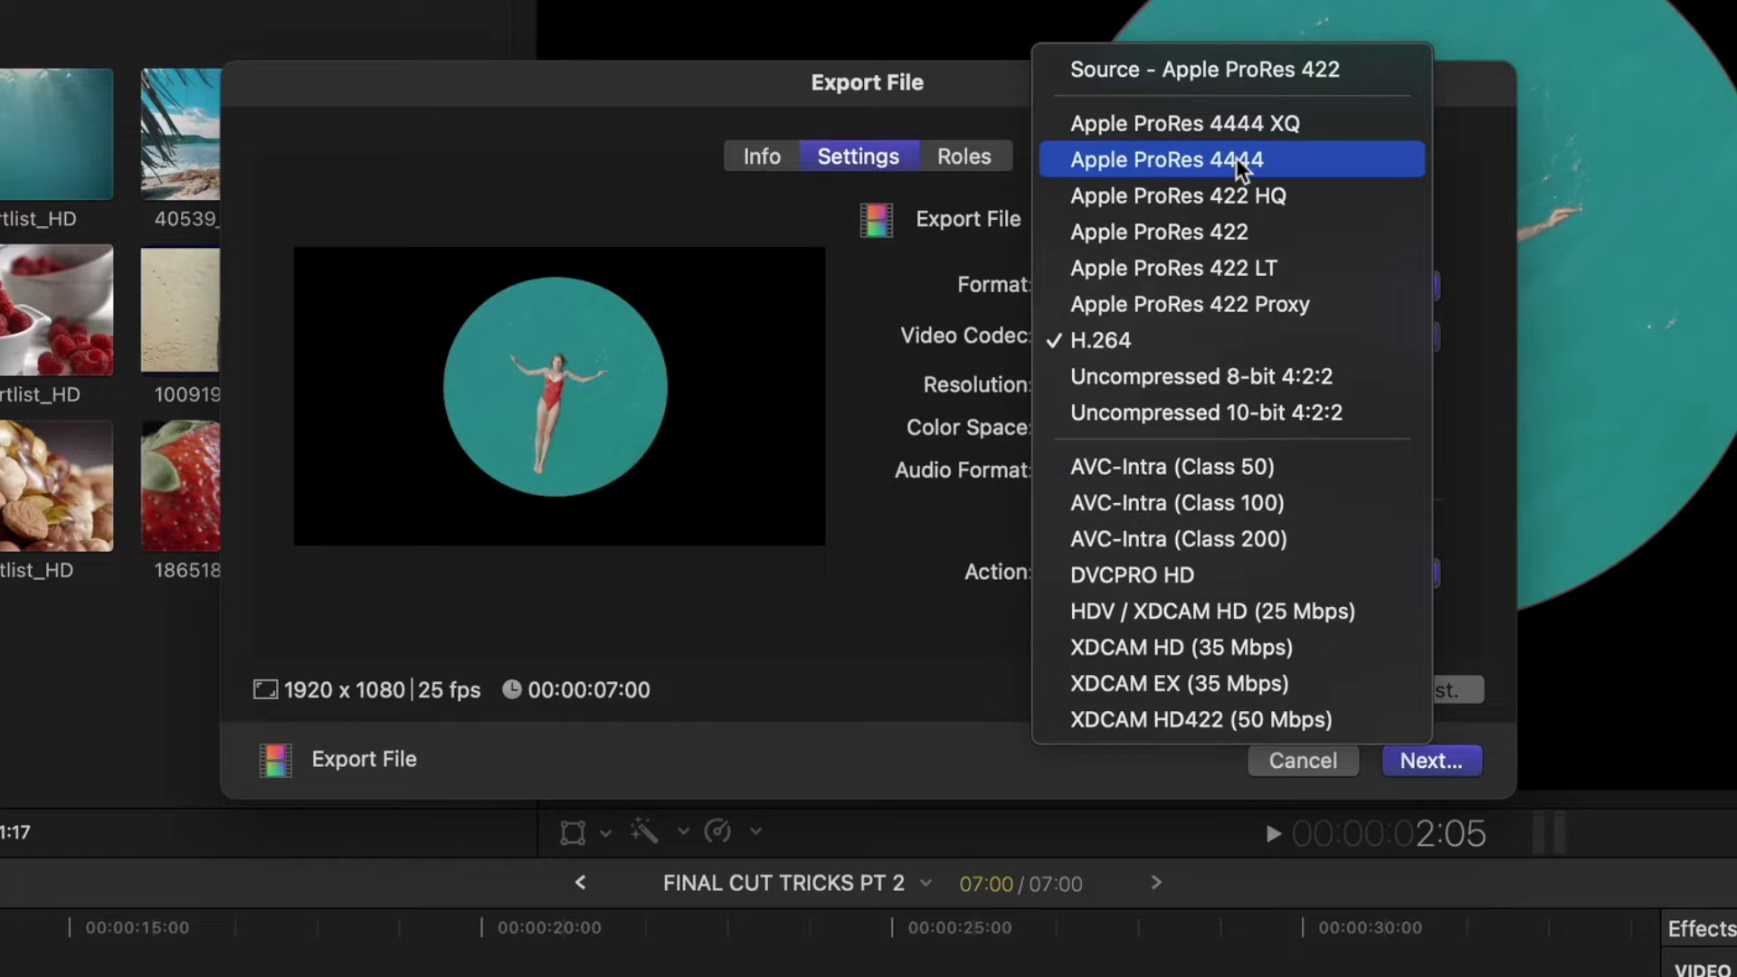
{"action": "left_click", "coordinate": [1236, 159]}
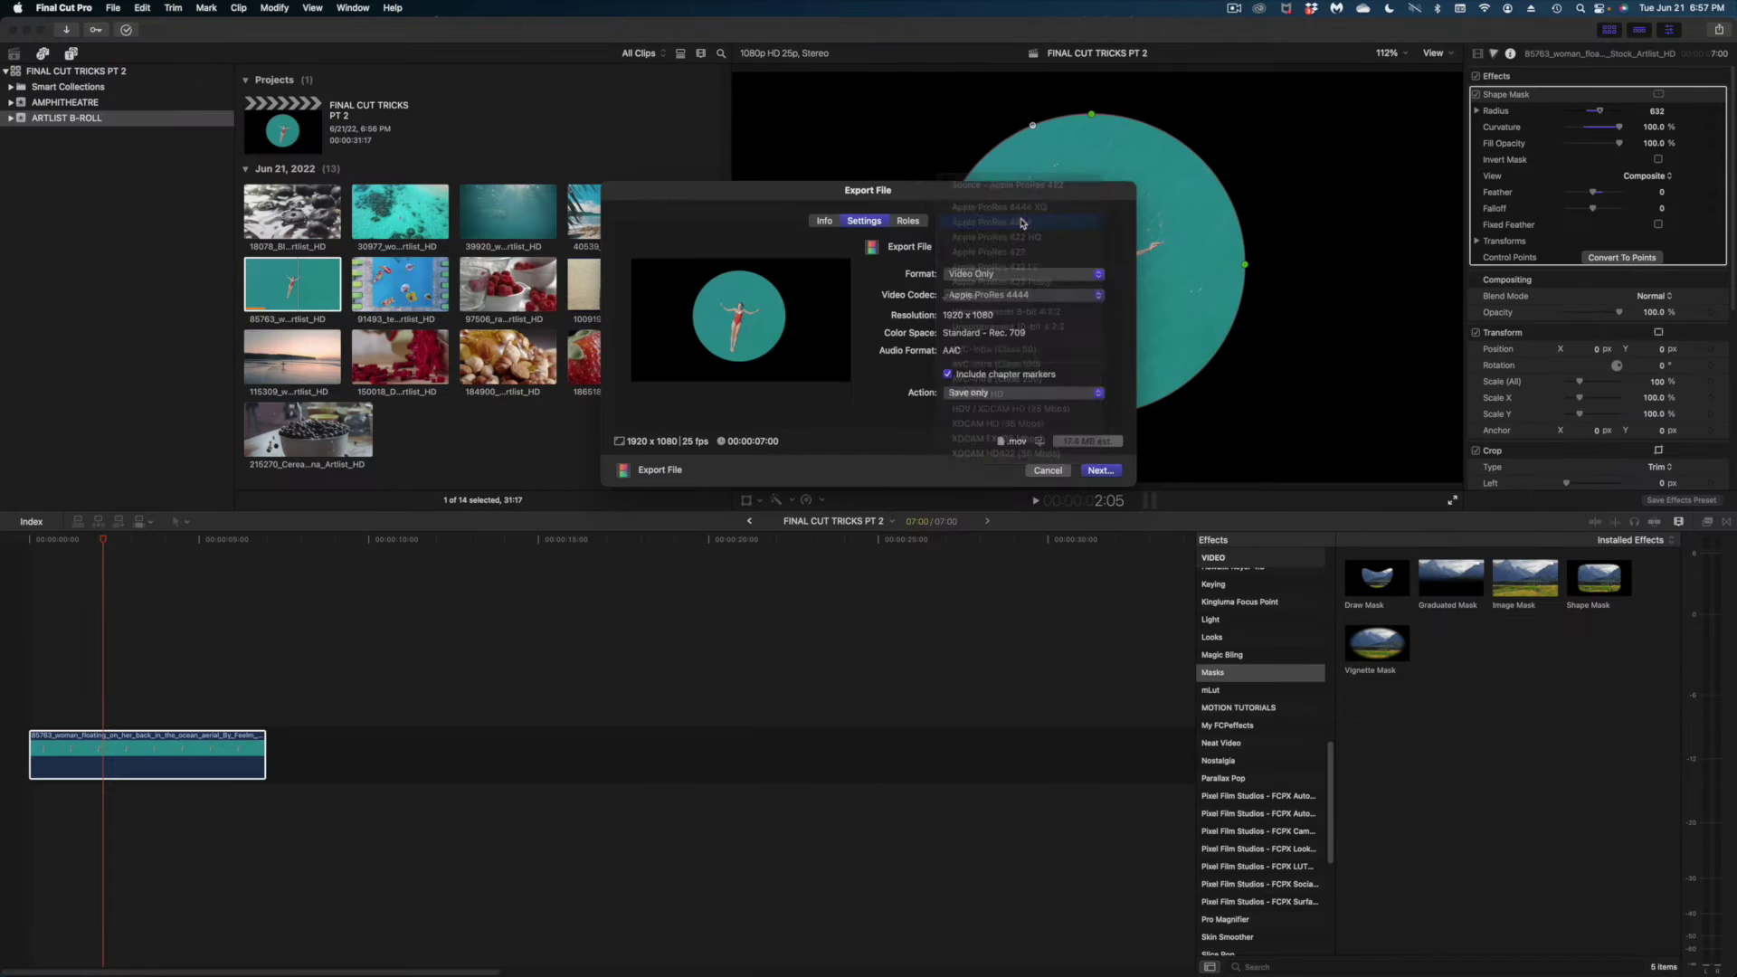
{"action": "left_click", "coordinate": [1100, 470]}
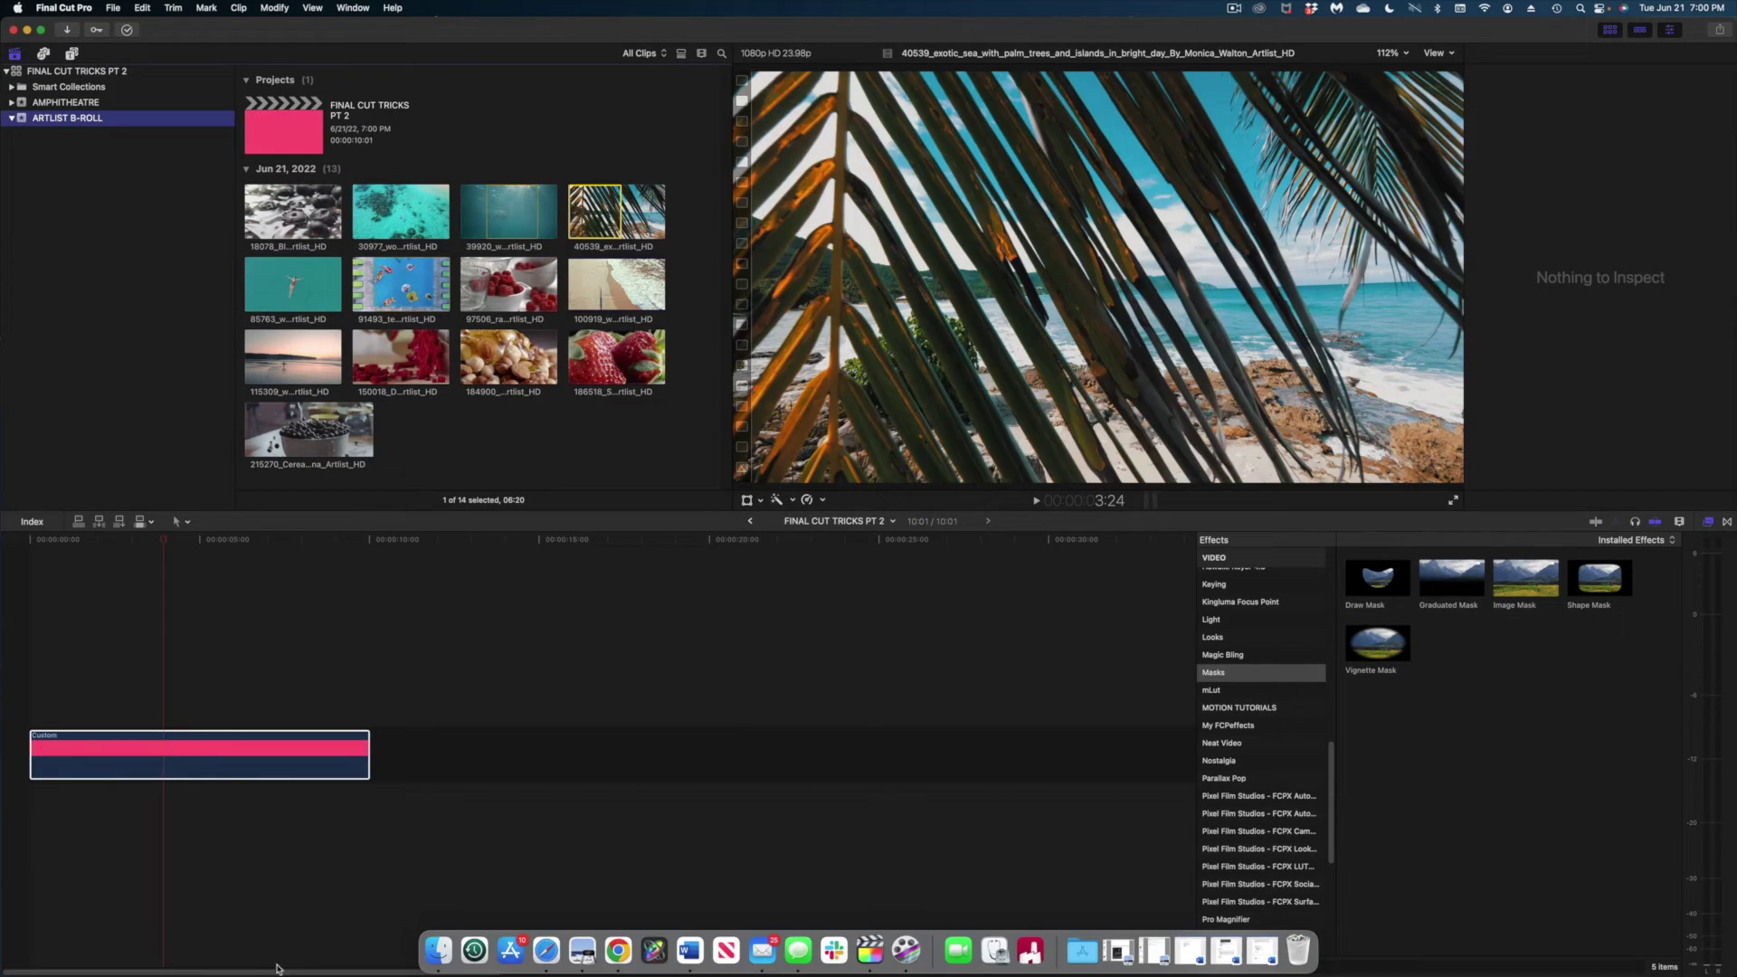
Bring the exported masked clip from Finder into the timeline above the pink background clip and play it back.
{"action": "left_click", "coordinate": [469, 946]}
{"action": "left_click_drag", "start_coordinate": [546, 326], "coordinate": [123, 119]}
{"action": "left_click", "coordinate": [305, 263]}
{"action": "left_click", "coordinate": [439, 437]}
{"action": "left_click_drag", "start_coordinate": [439, 436], "coordinate": [195, 696]}
{"action": "key", "text": "space"}
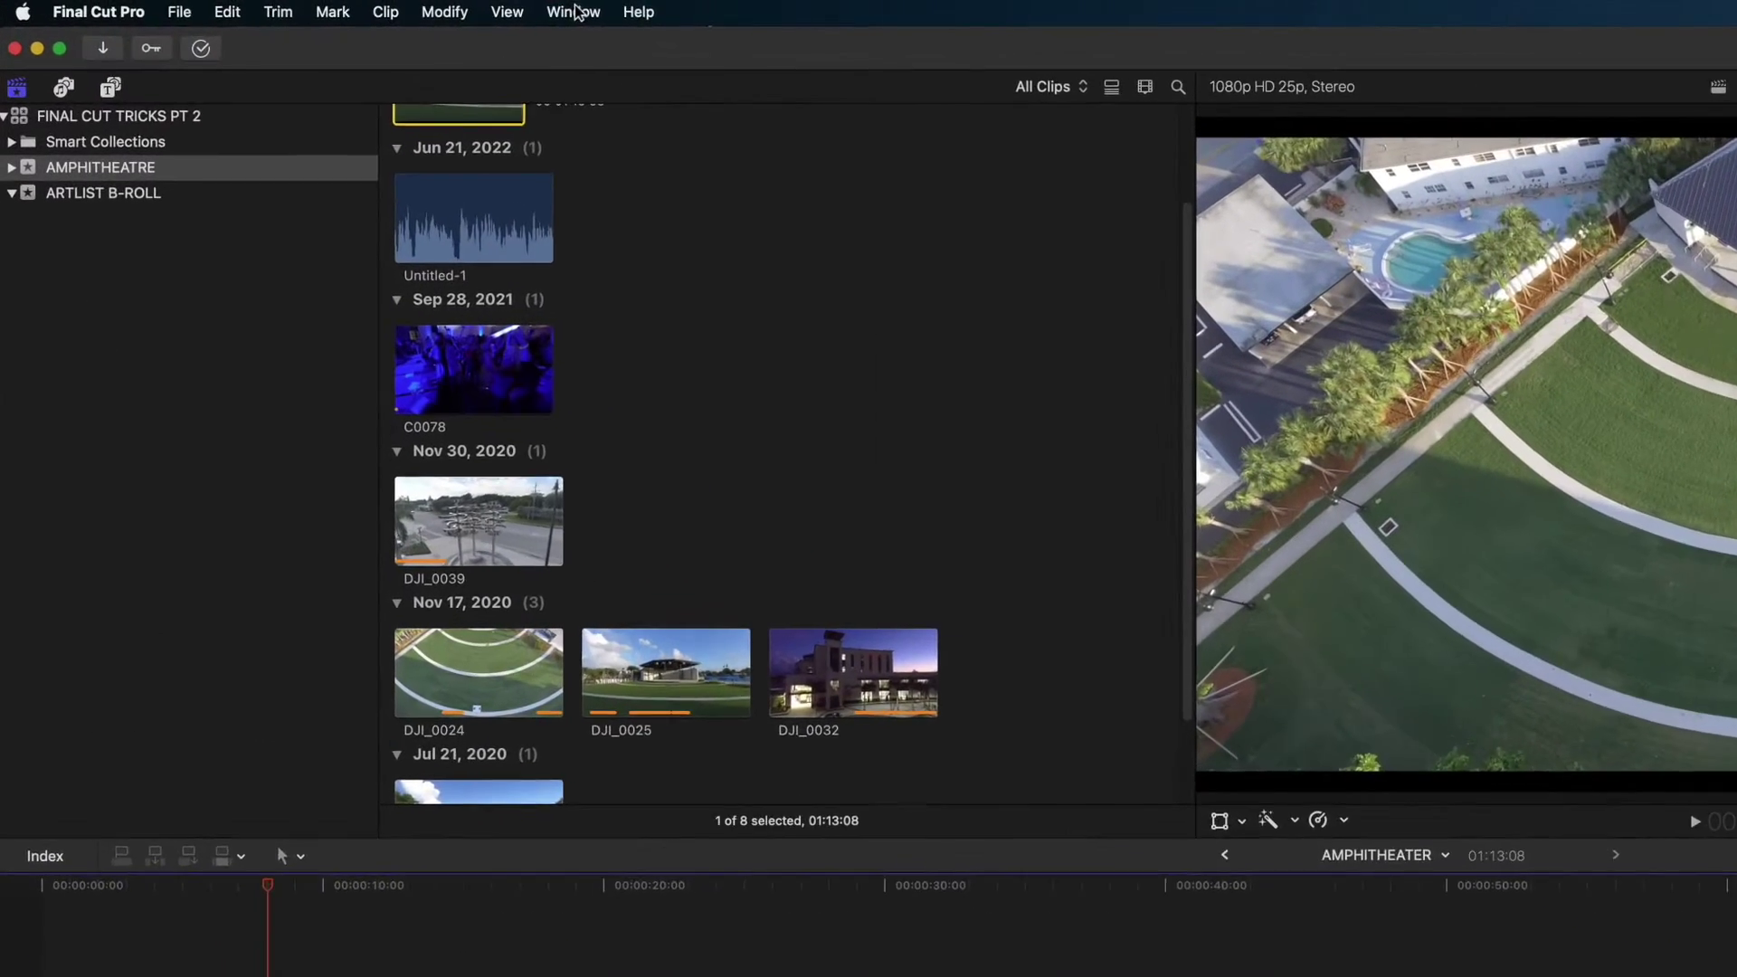
Set the voiceover input gain to 27 and record a voiceover into the AMPHITHEATER timeline.
{"action": "left_click", "coordinate": [353, 7]}
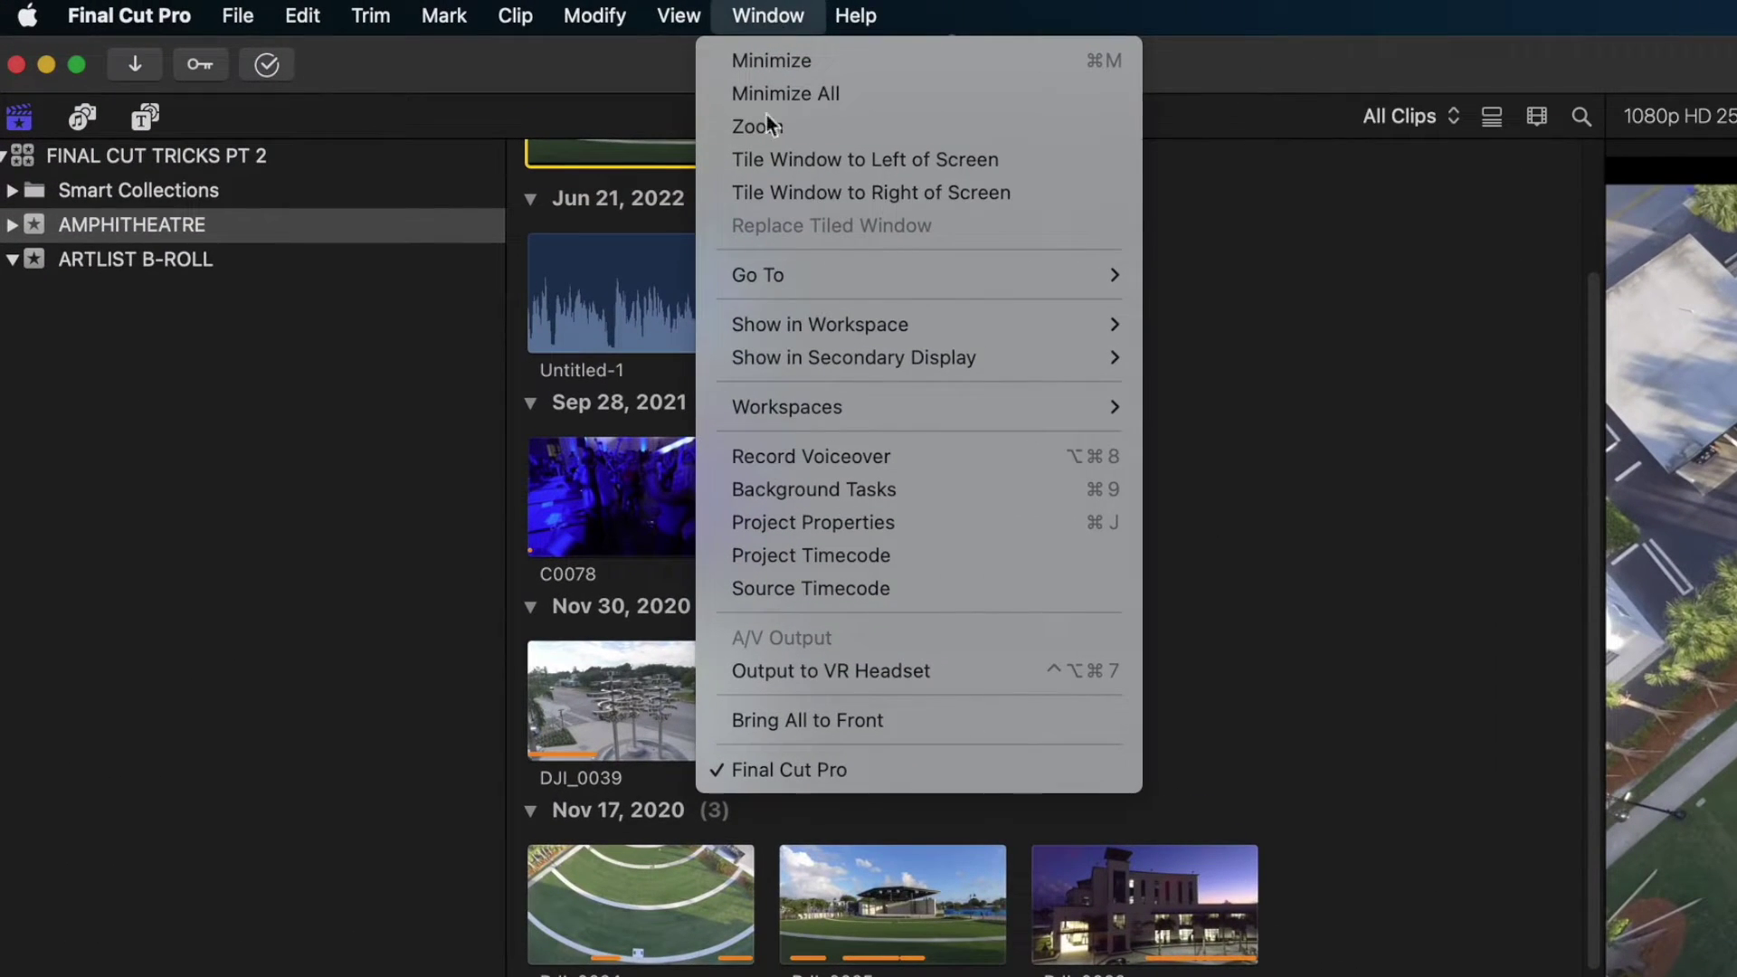
{"action": "left_click", "coordinate": [823, 452]}
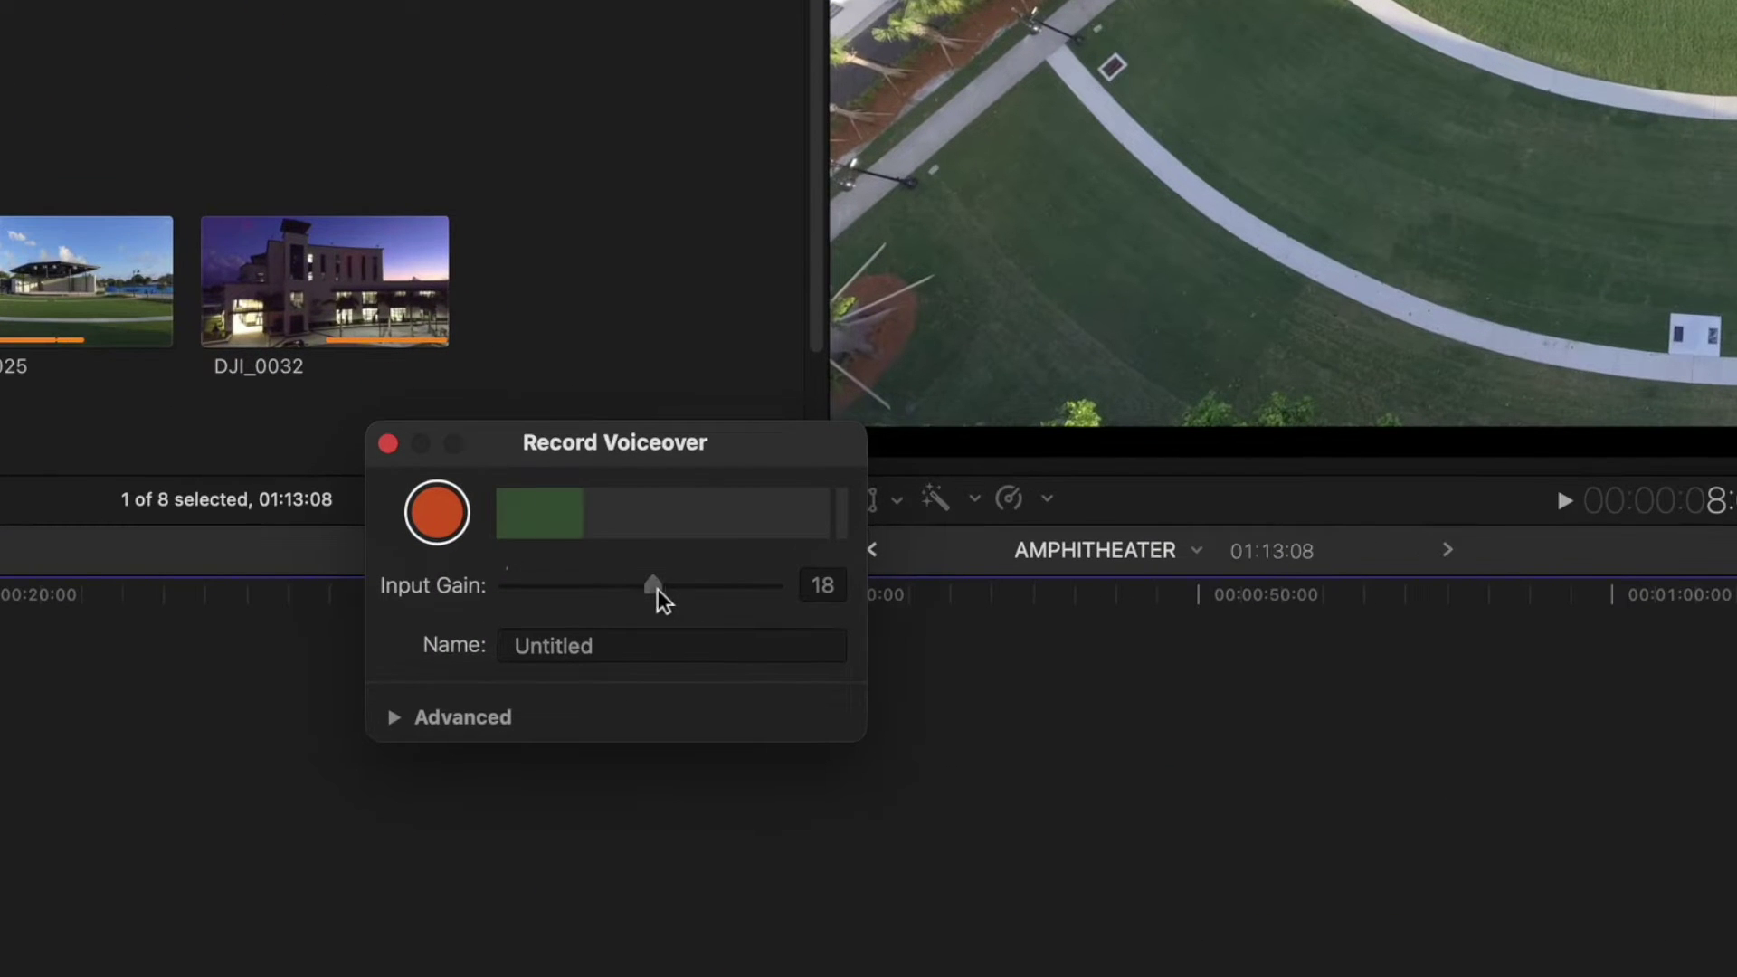
{"action": "left_click_drag", "start_coordinate": [659, 589], "coordinate": [726, 597]}
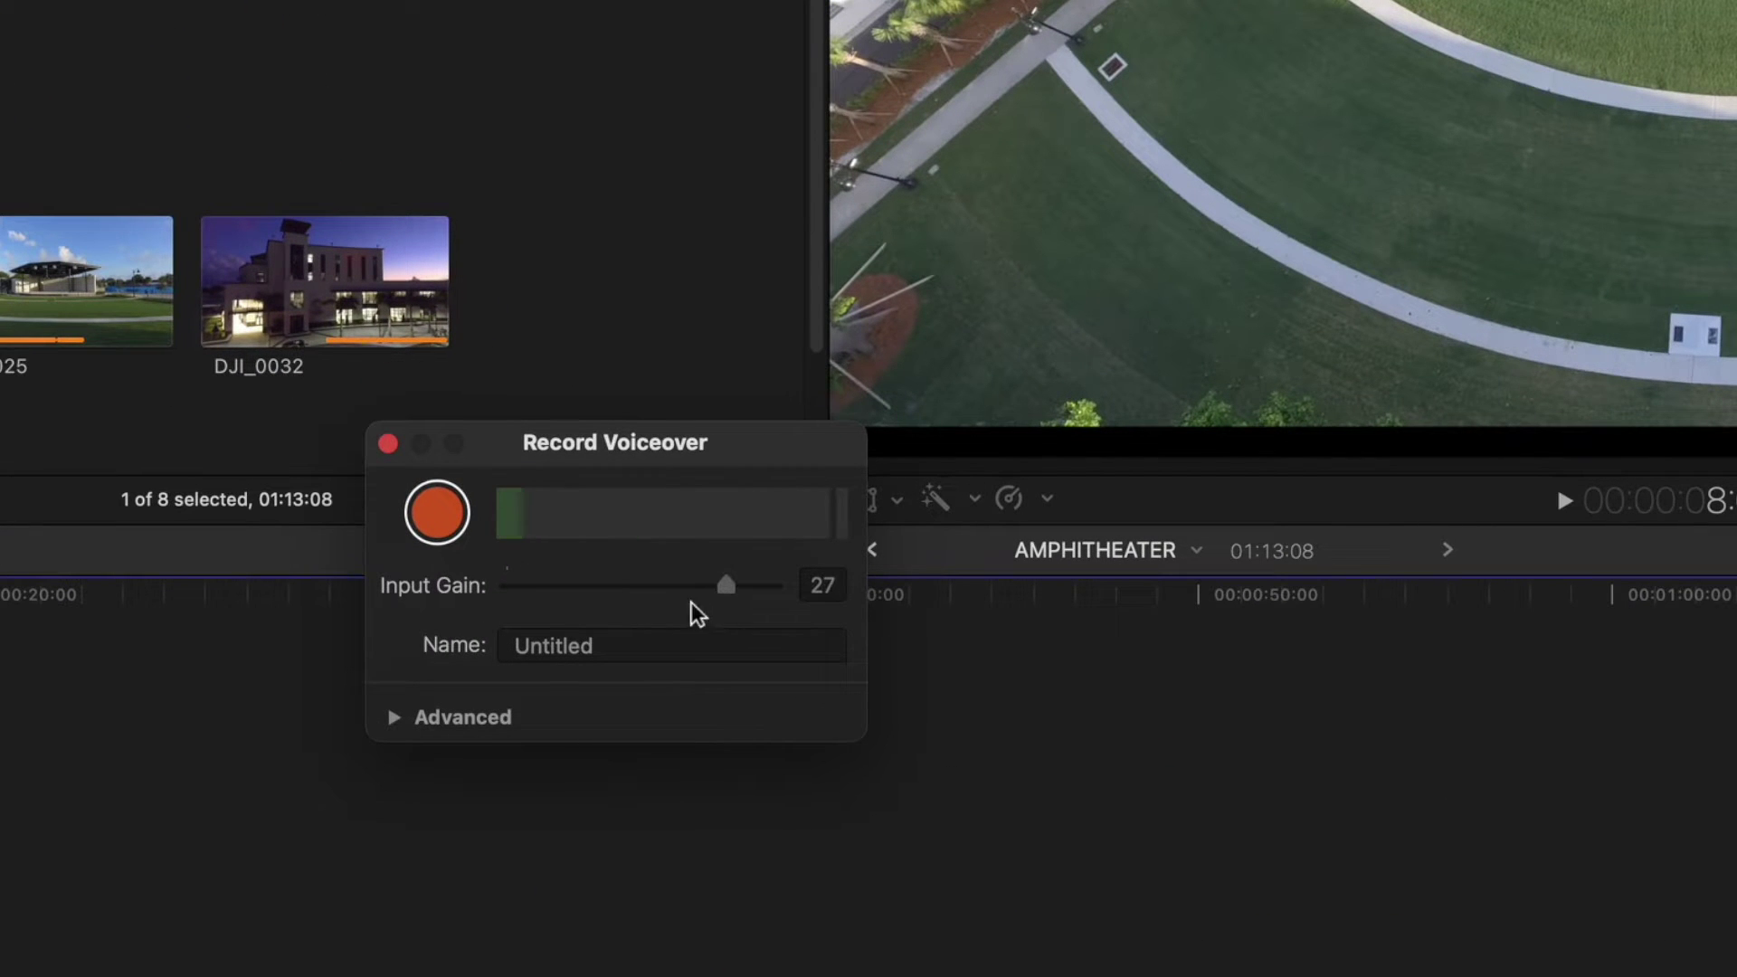
{"action": "left_click", "coordinate": [438, 514]}
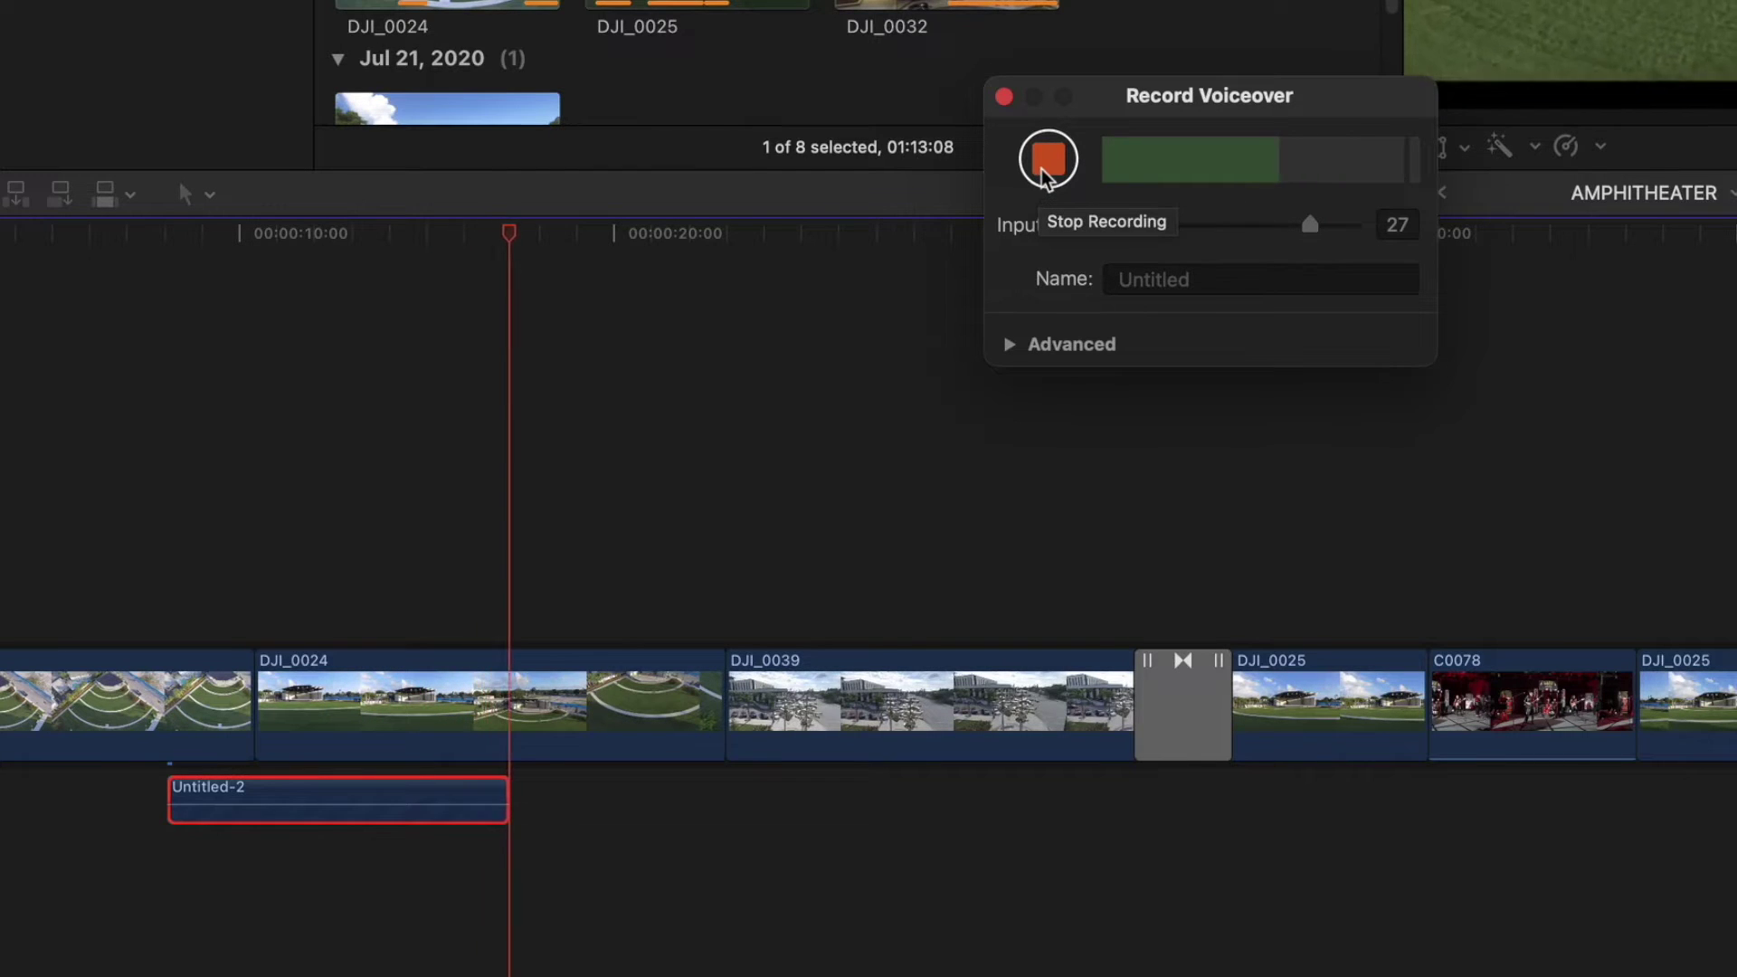
{"action": "left_click", "coordinate": [1046, 163]}
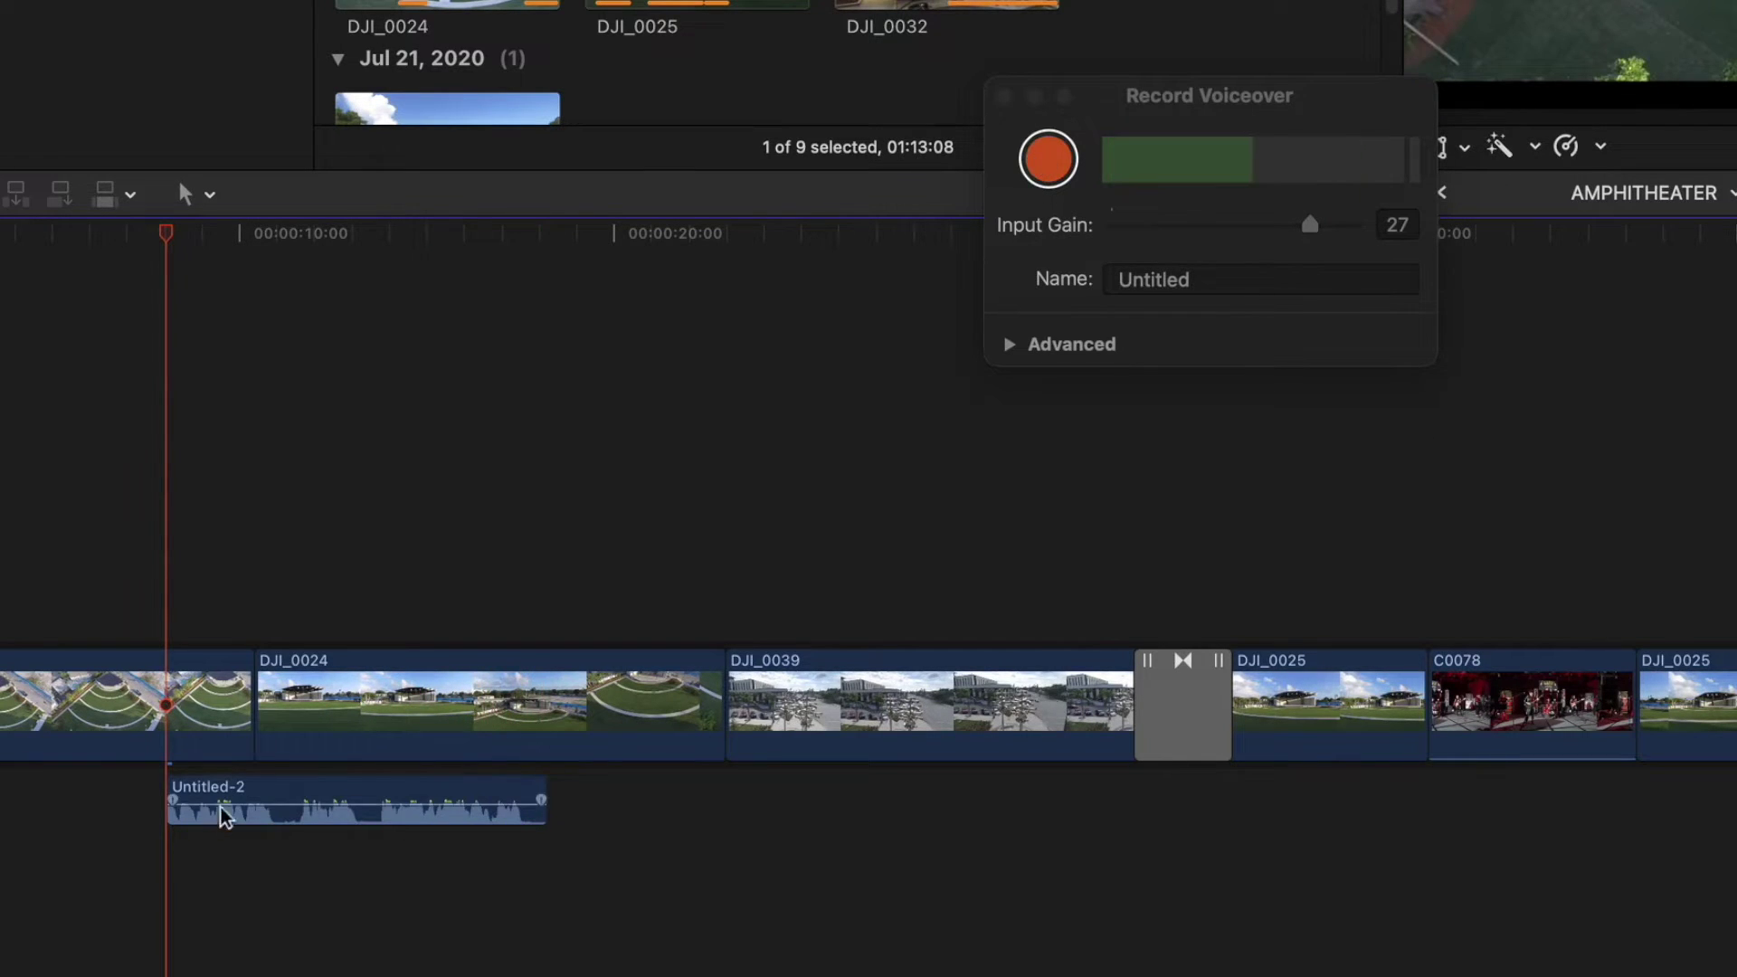
Raise the volume of the newly recorded voiceover clip to 12.0 dB.
{"action": "left_click", "coordinate": [312, 780]}
{"action": "left_click_drag", "start_coordinate": [387, 805], "coordinate": [384, 793]}
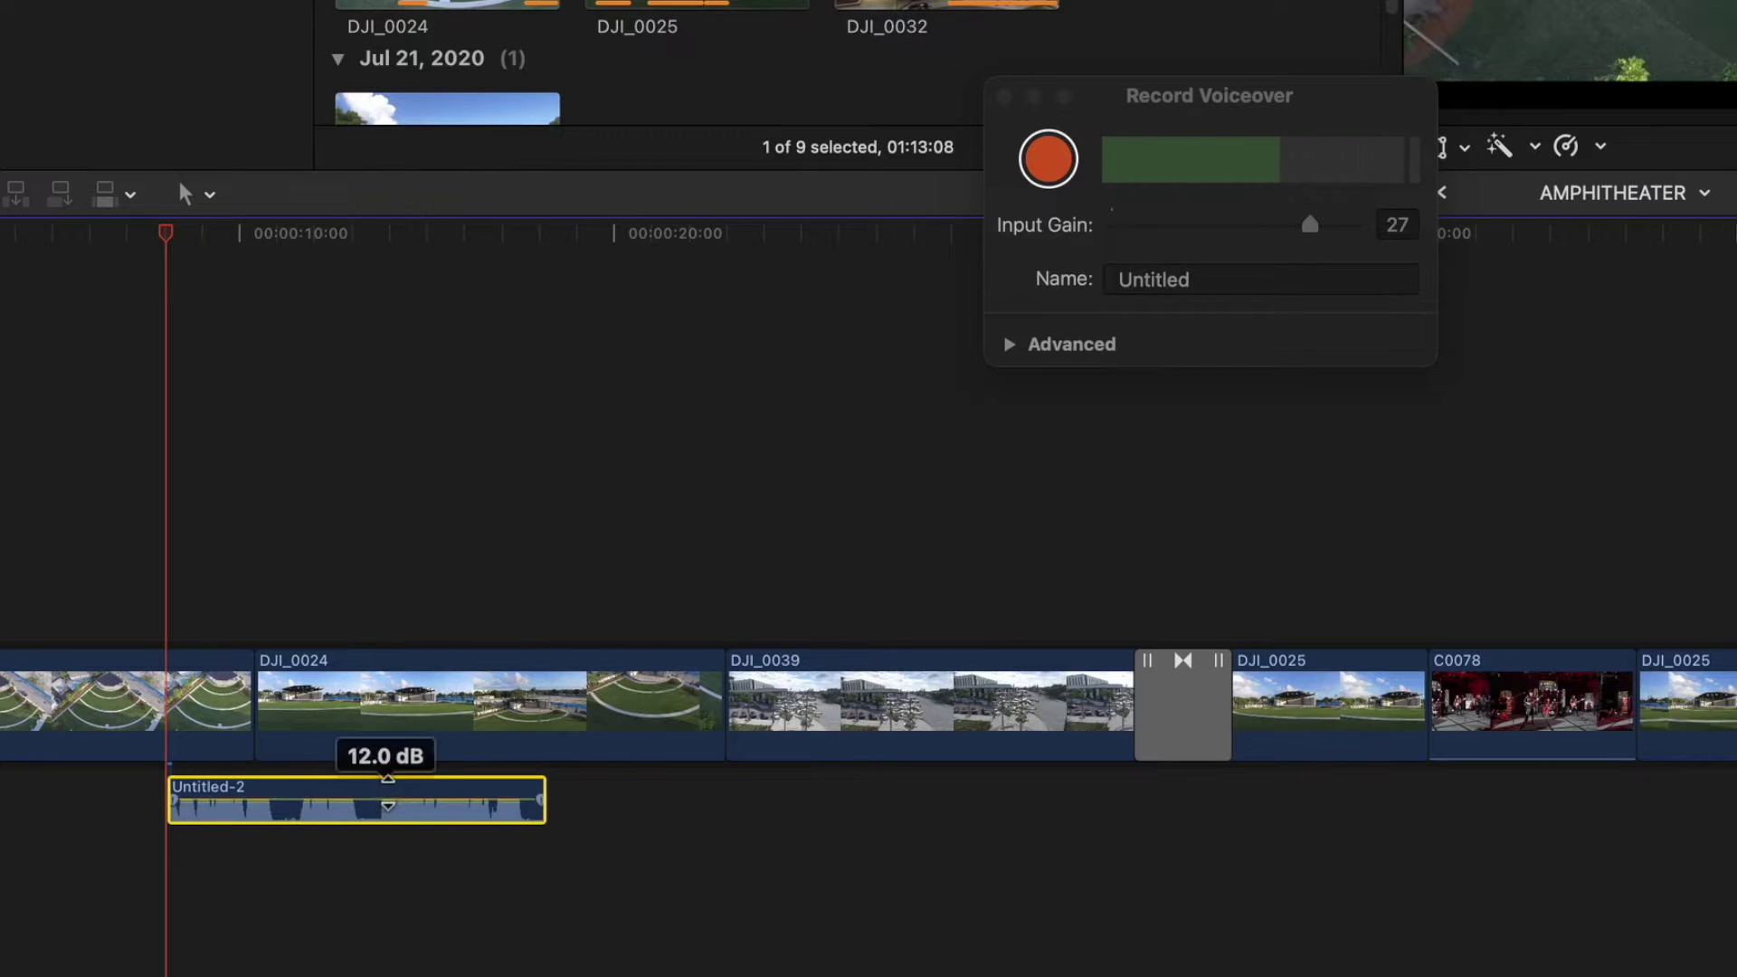